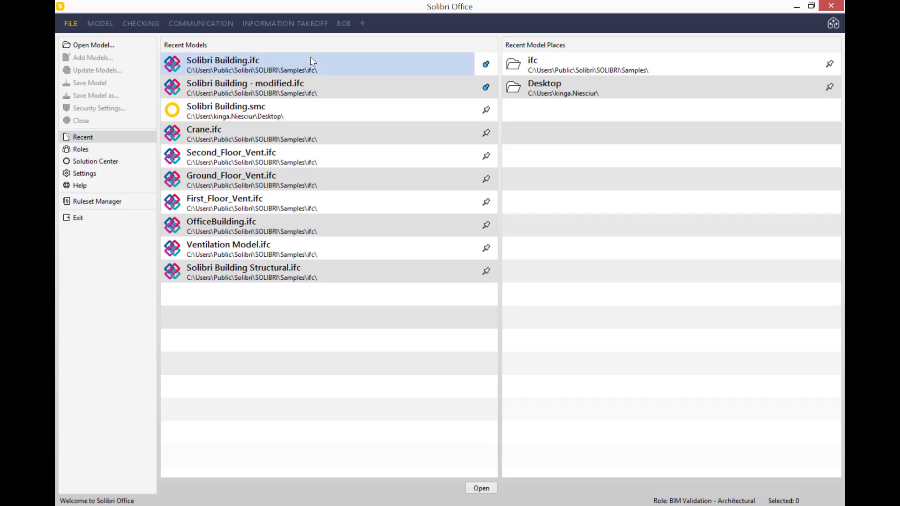
# Step: Open the recent model Solibri Building.ifc, review the available disciplines and keep Architectural for it
pyautogui.doubleClick(322, 66)
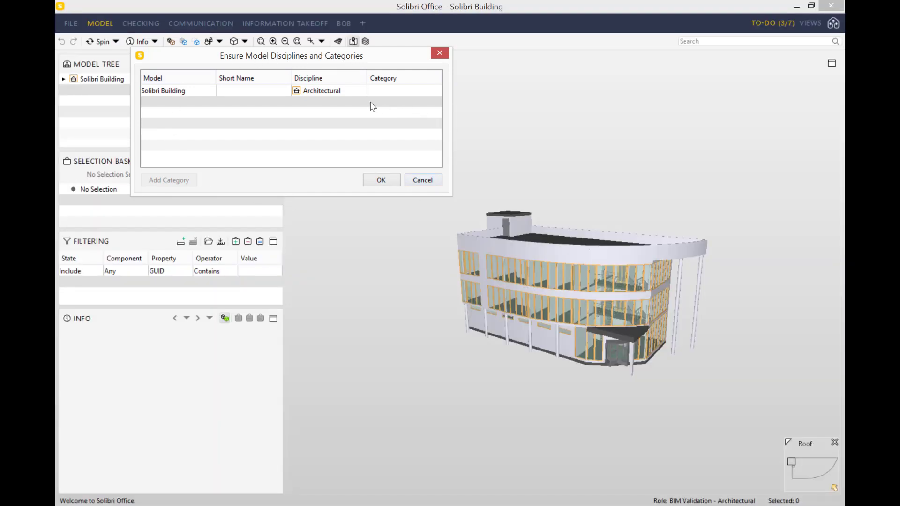
pyautogui.click(327, 92)
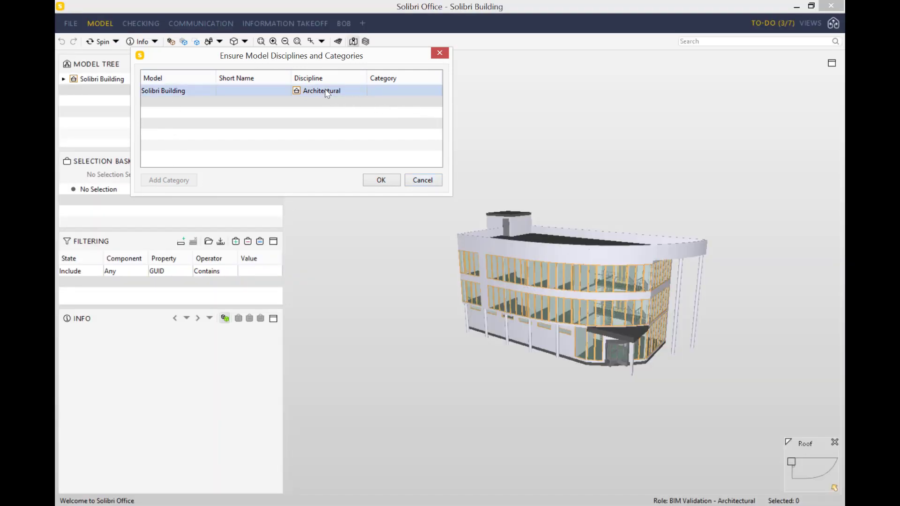
pyautogui.click(327, 93)
pyautogui.scroll(-3, 335, 147)
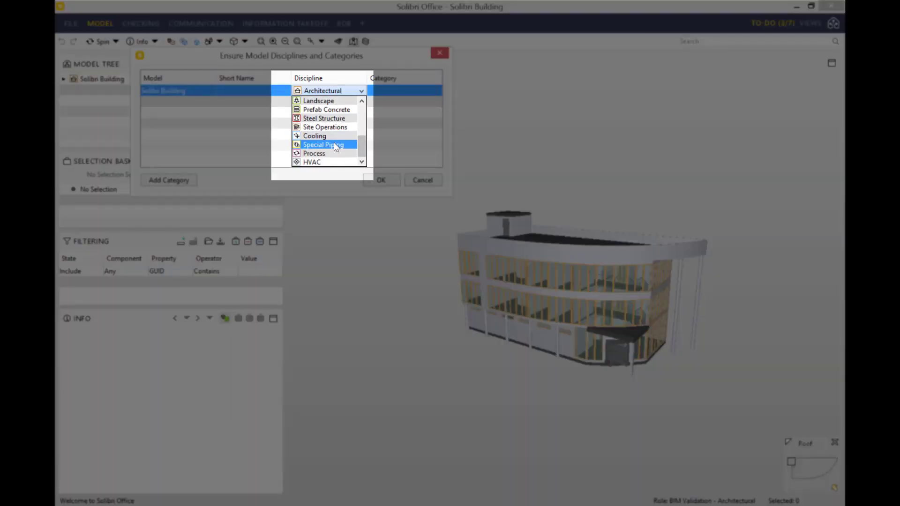
pyautogui.scroll(3, 333, 142)
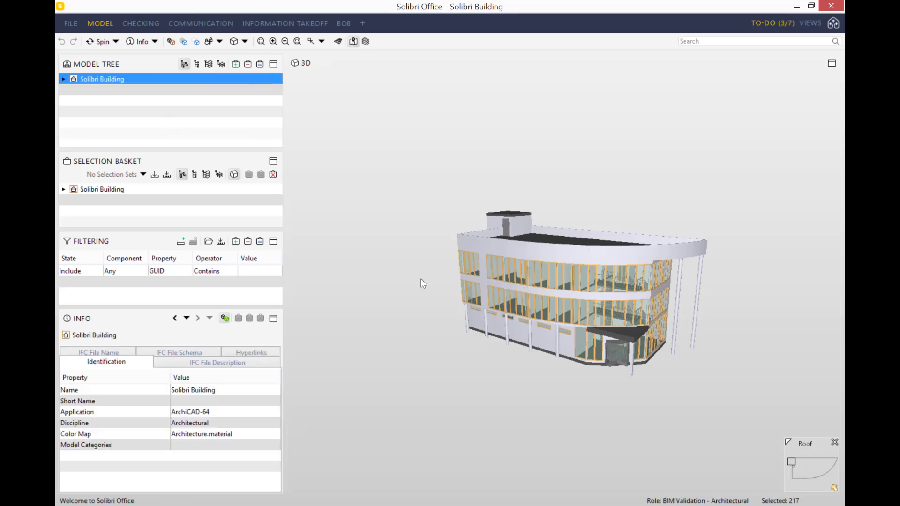
# Step: Expand Solibri Building in the model tree through Default Site down to its individual floors
pyautogui.moveTo(421, 280); pyautogui.dragTo(411, 350)
pyautogui.scroll(5, 601, 360)
pyautogui.moveTo(524, 348)
pyautogui.mouseDown()
pyautogui.moveTo(555, 332)
pyautogui.moveTo(534, 332)
pyautogui.mouseUp()
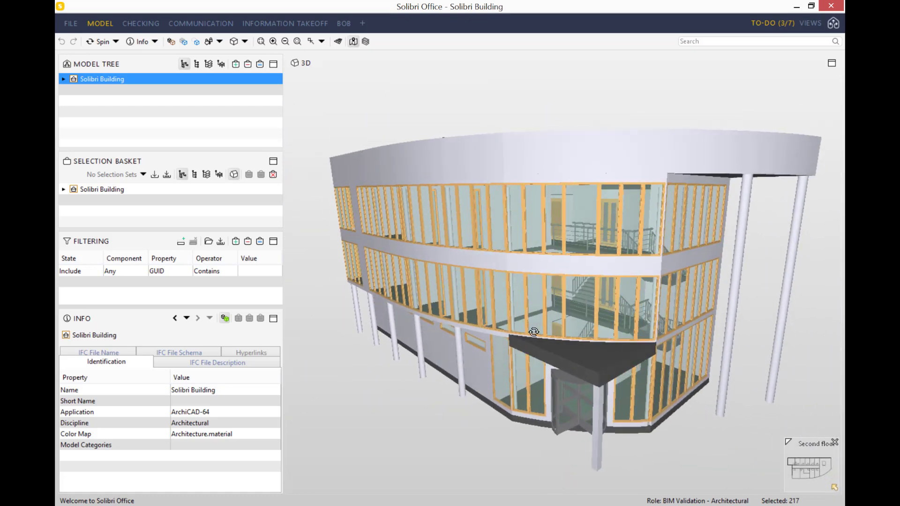
pyautogui.moveTo(534, 332)
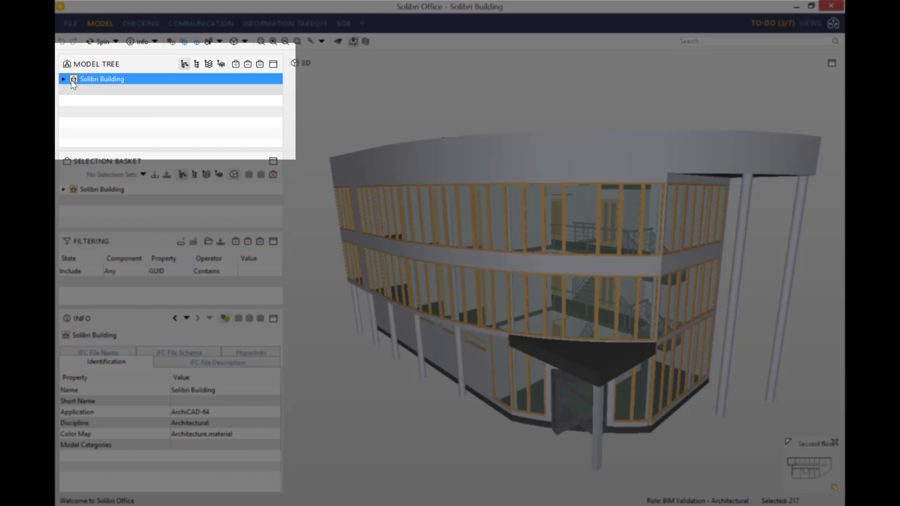
pyautogui.click(64, 78)
pyautogui.click(74, 90)
pyautogui.click(85, 101)
pyautogui.scroll(-1, 212, 139)
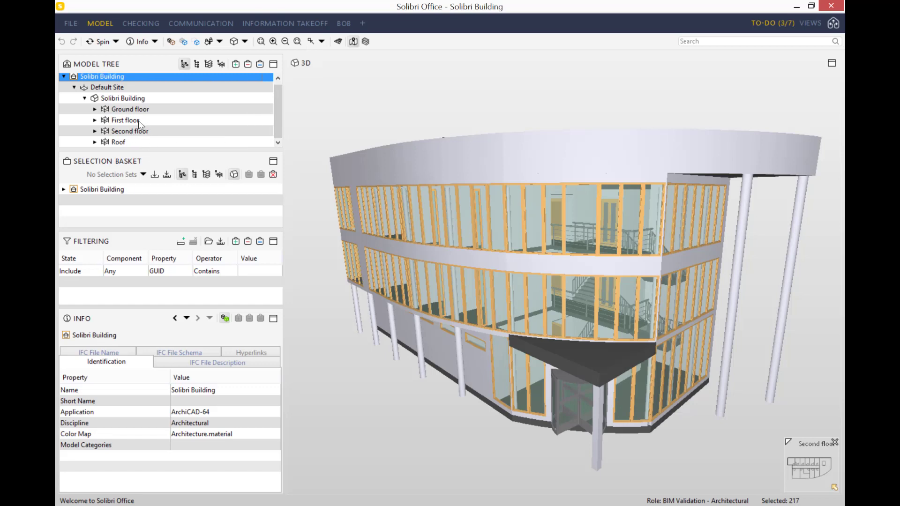
# Step: Isolate First floor and Roof together in the 3D view from the model tree
pyautogui.click(139, 122)
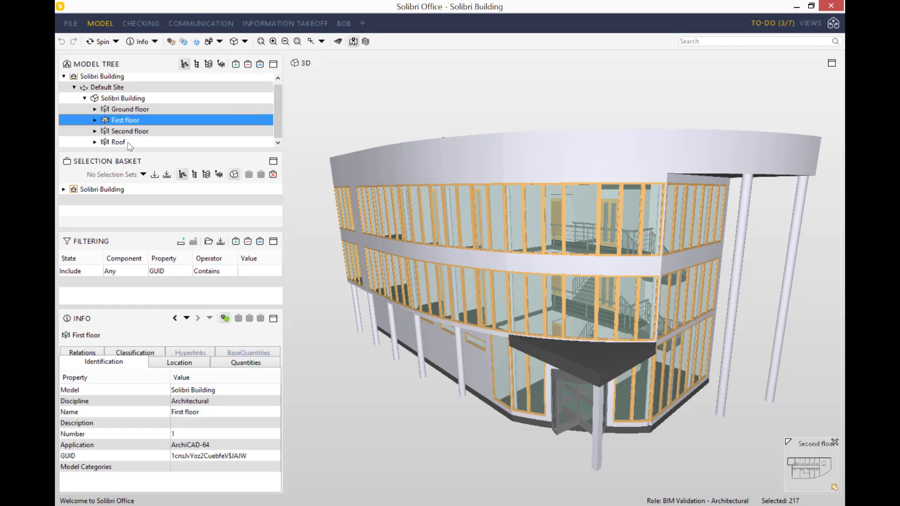
pyautogui.keyDown('ctrl'); pyautogui.click(129, 143); pyautogui.keyUp('ctrl')
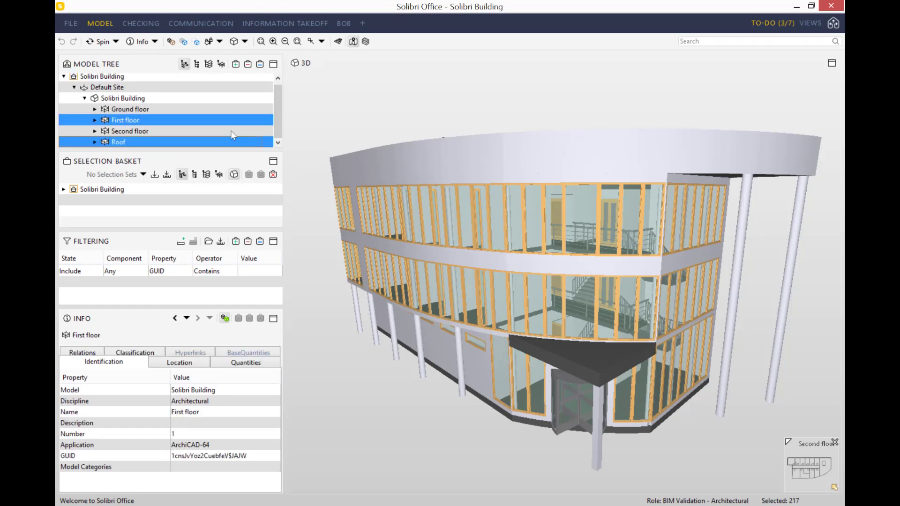
pyautogui.click(260, 65)
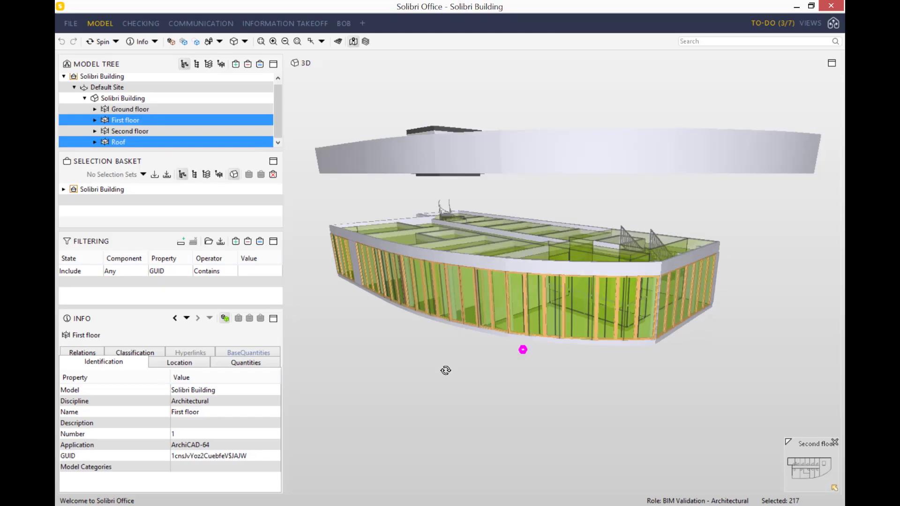
# Step: Look over the isolated floors, and restore the display of all components in the 3D view
pyautogui.moveTo(445, 370); pyautogui.dragTo(462, 382)
pyautogui.scroll(-3, 490, 257)
pyautogui.moveTo(517, 323); pyautogui.dragTo(514, 275)
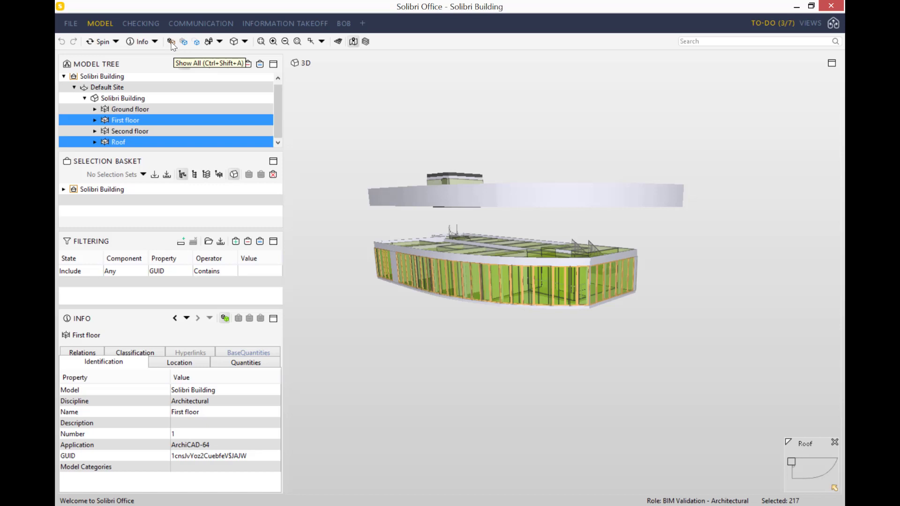
pyautogui.click(172, 43)
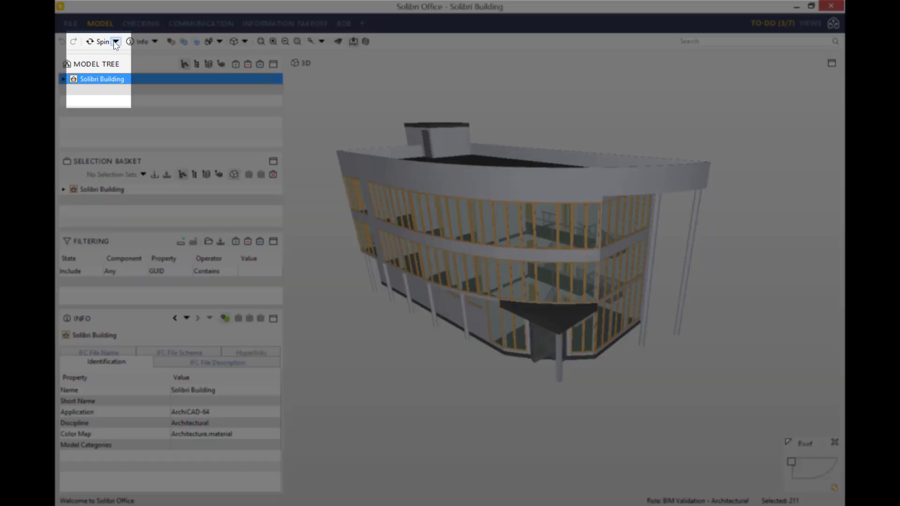
# Step: Switch the navigation mode to Pan and shift the building slightly across the 3D view
pyautogui.click(115, 41)
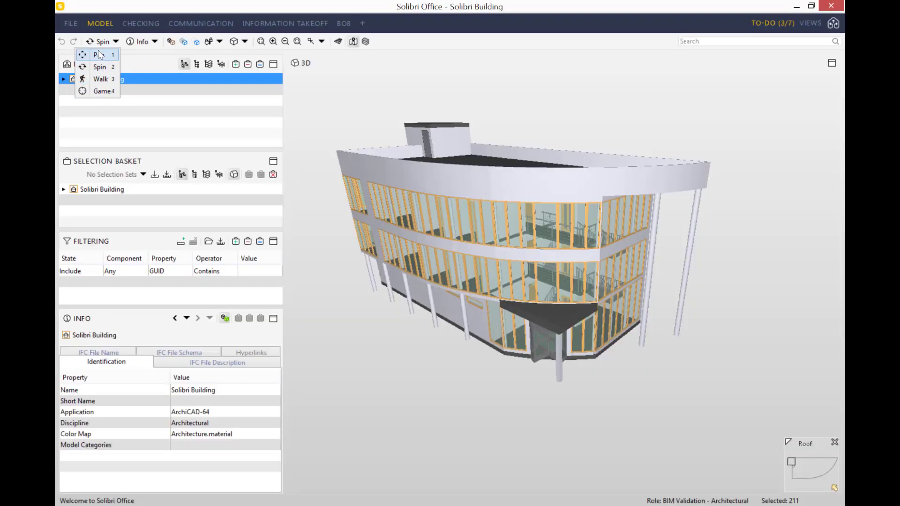
pyautogui.click(99, 55)
pyautogui.moveTo(296, 247); pyautogui.dragTo(298, 257)
pyautogui.moveTo(486, 286); pyautogui.dragTo(509, 294)
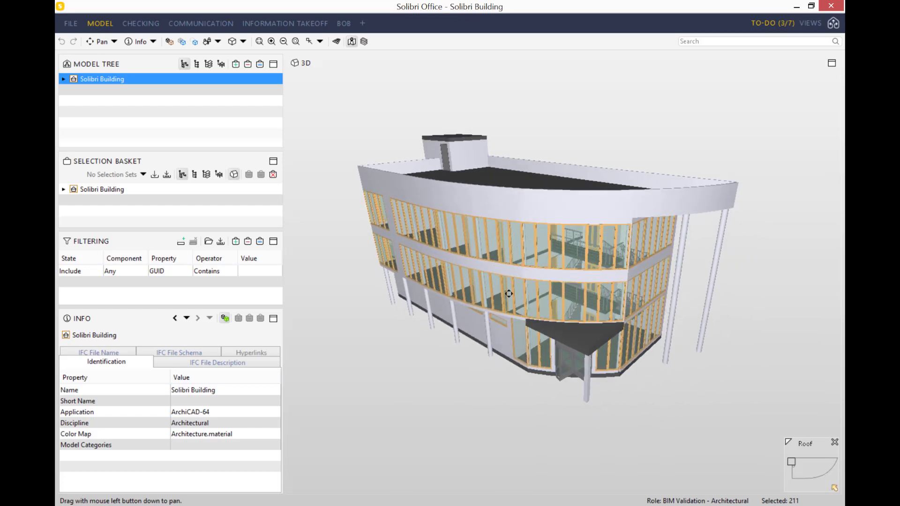
# Step: Switch the navigation mode to Spin and rotate the building to see it from other angles
pyautogui.click(114, 41)
pyautogui.click(100, 67)
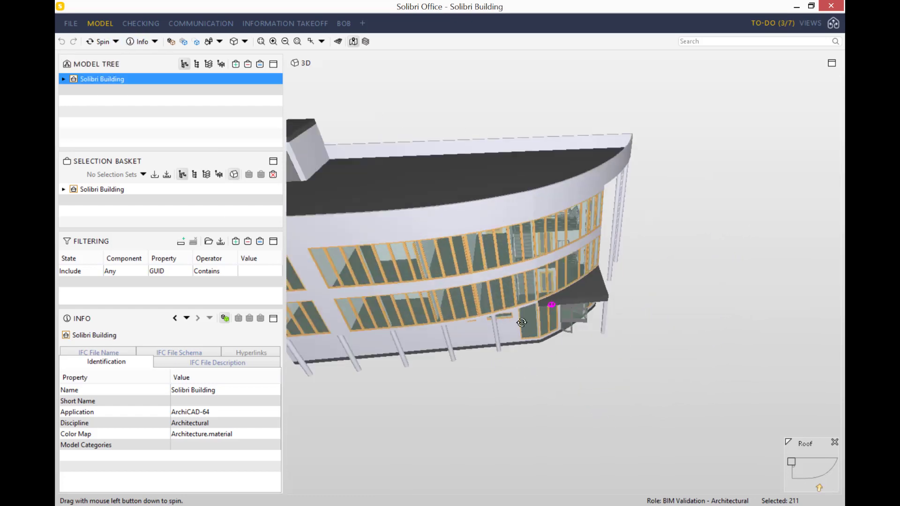
pyautogui.moveTo(313, 260); pyautogui.dragTo(339, 301)
# Step: Switch the navigation mode to Walk and move the viewpoint around outside the building
pyautogui.click(116, 41)
pyautogui.click(103, 79)
pyautogui.moveTo(369, 235); pyautogui.dragTo(509, 435)
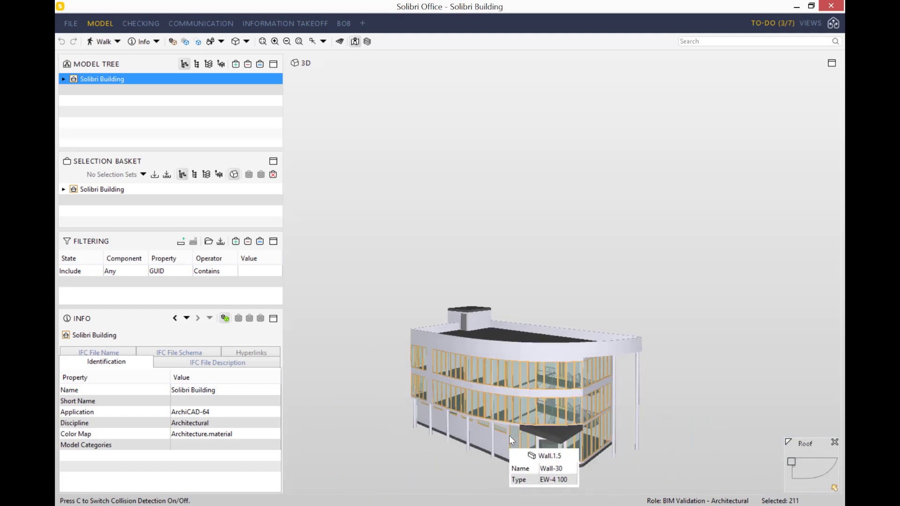
# Step: Switch the navigation mode to Game, fly up close to the first-floor windows and back out to the whole building
pyautogui.click(116, 42)
pyautogui.click(96, 91)
pyautogui.press('w')
pyautogui.press('s')
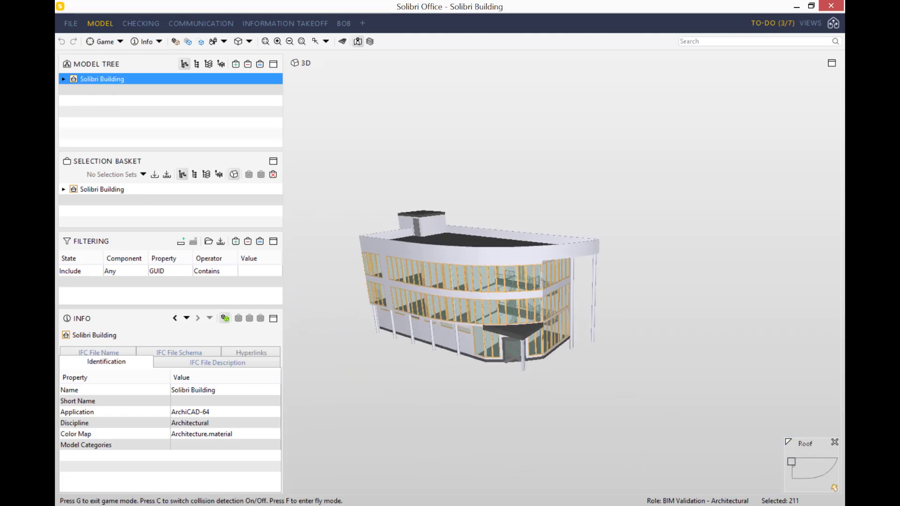
pyautogui.click(564, 283)
pyautogui.press('w')
pyautogui.scroll(10, 432, 310)
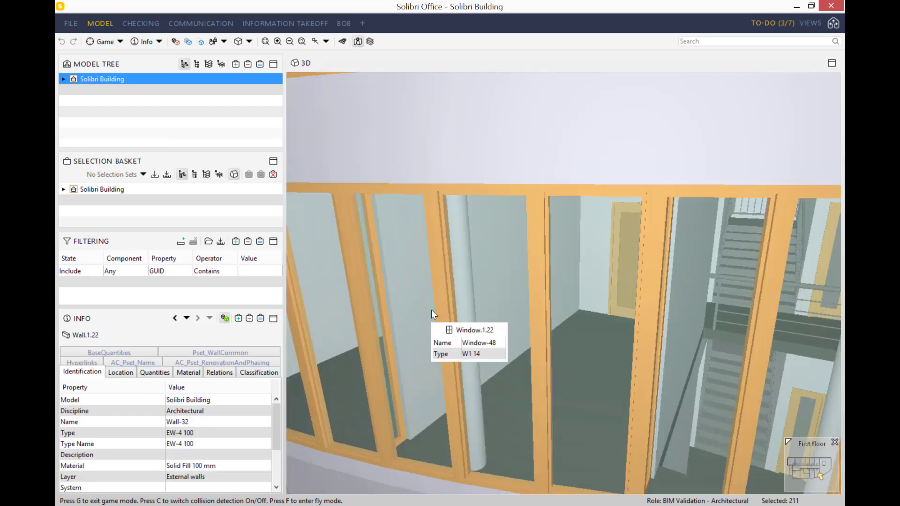
pyautogui.press('Up')
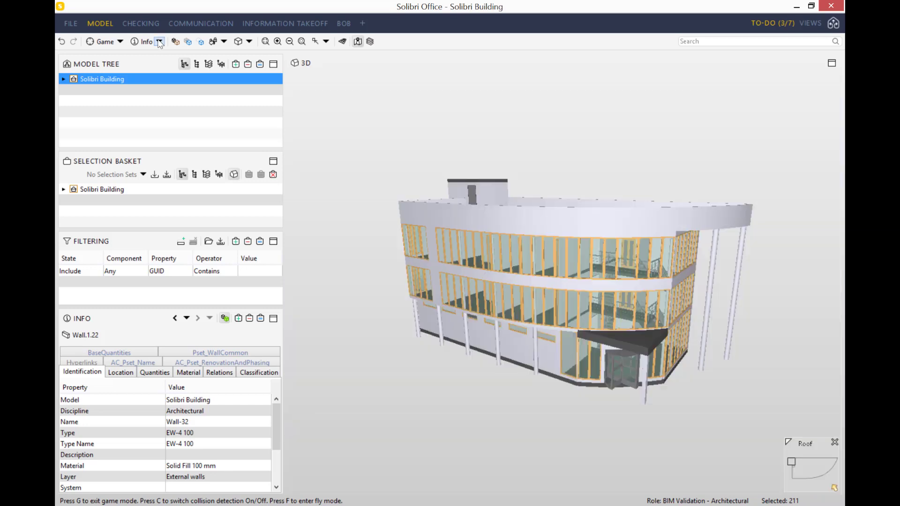
# Step: Inspect a second-floor facade window with the Info tool, covering its identification properties and its Nearest Spaces relation
pyautogui.click(159, 41)
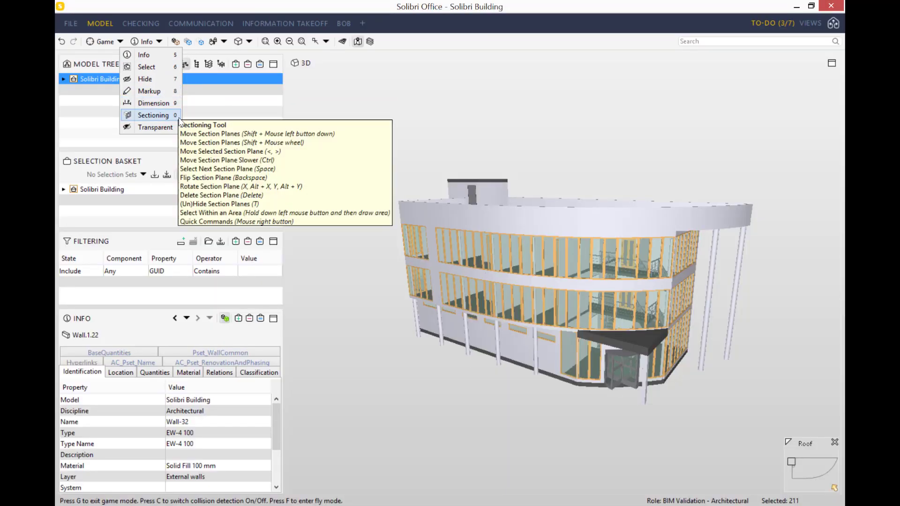
pyautogui.scroll(3, 587, 261)
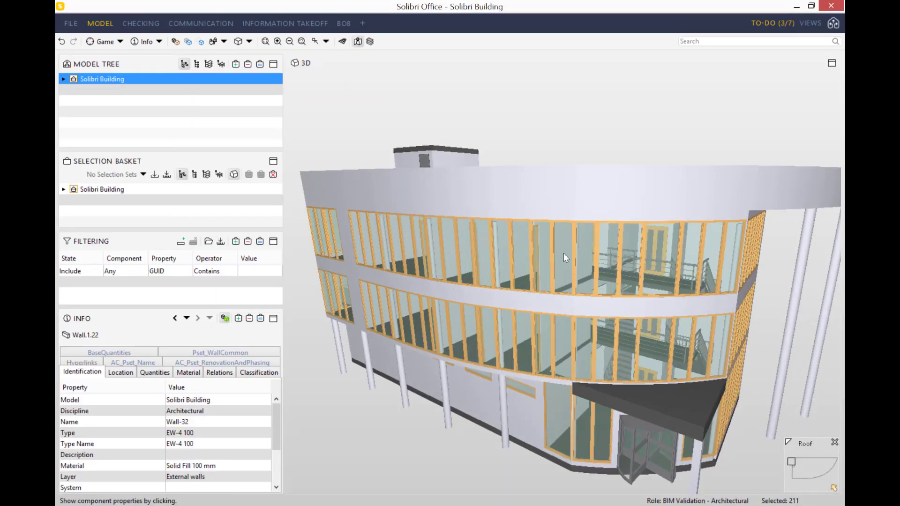
pyautogui.moveTo(554, 261)
pyautogui.click(553, 265)
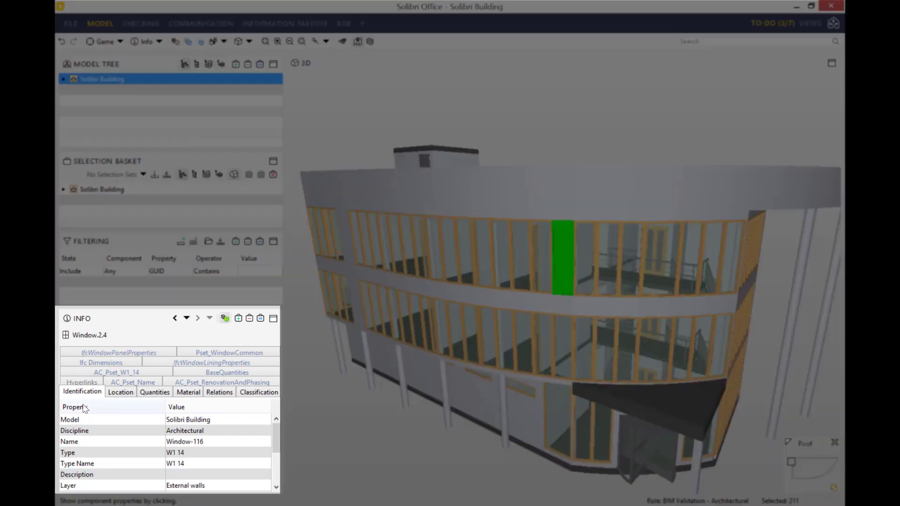
pyautogui.scroll(-2, 264, 449)
pyautogui.scroll(1, 264, 449)
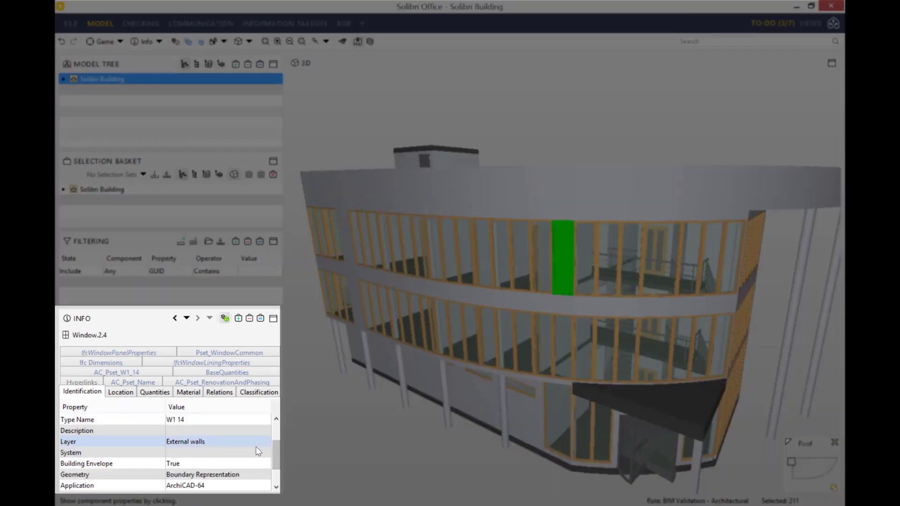
pyautogui.click(220, 393)
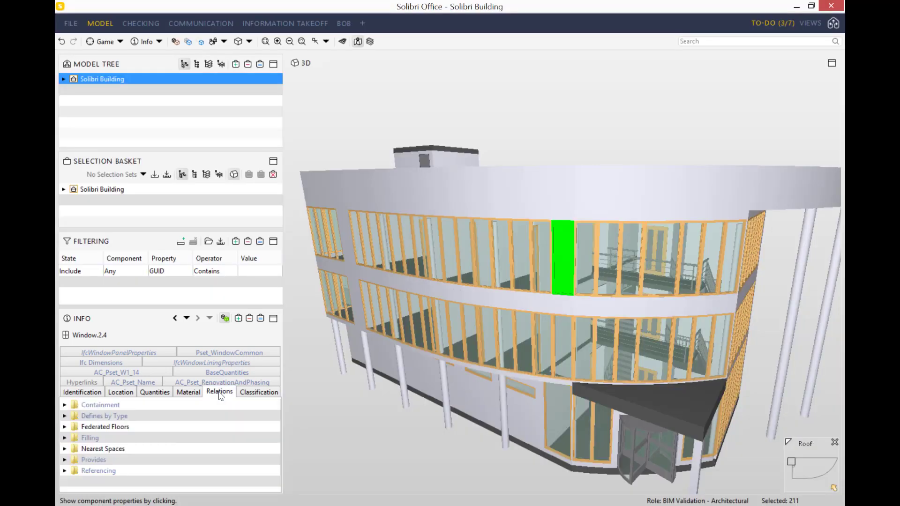
pyautogui.doubleClick(112, 450)
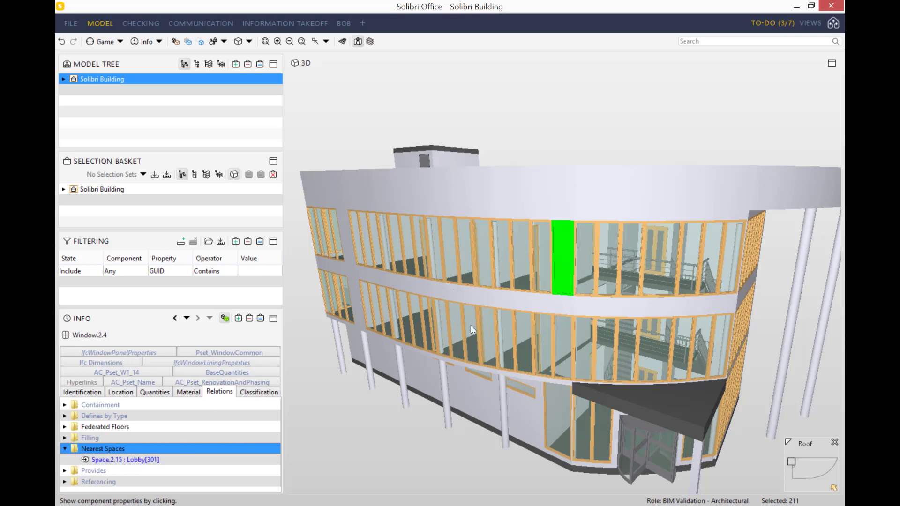
# Step: Show the identification properties of several facade components, including a second-floor external wall and a first-floor window
pyautogui.click(455, 187)
pyautogui.click(89, 373)
pyautogui.click(347, 205)
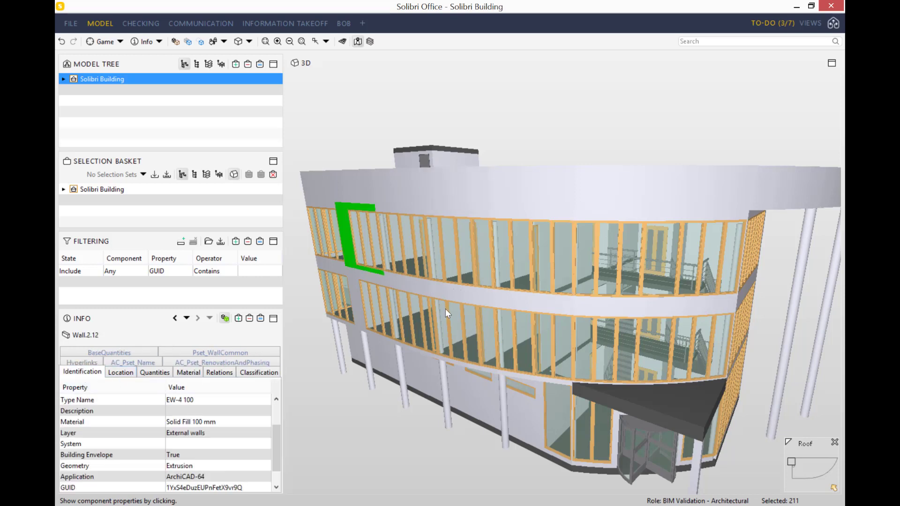
pyautogui.click(451, 328)
pyautogui.click(520, 408)
pyautogui.click(619, 346)
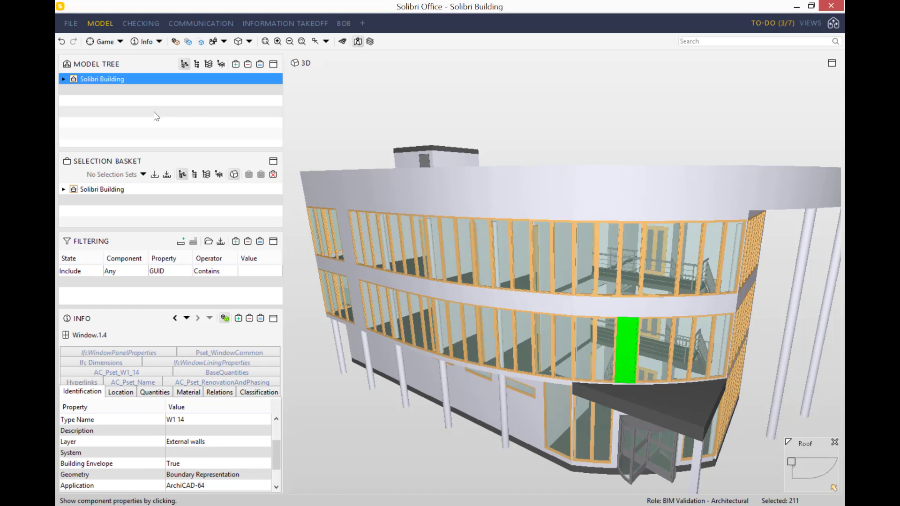
# Step: Hide the entrance canopy and several first-floor facade windows and wall parts with the Hide tool, and look inside the building
pyautogui.click(160, 42)
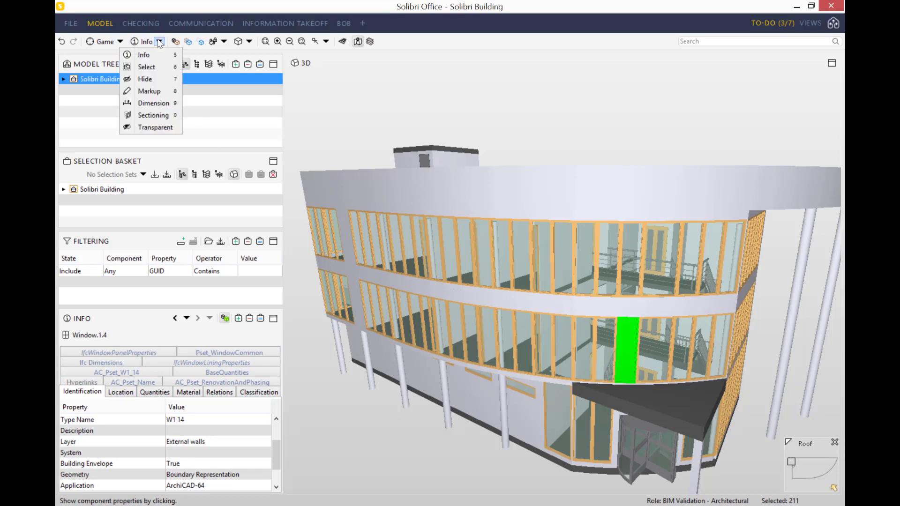
pyautogui.click(146, 78)
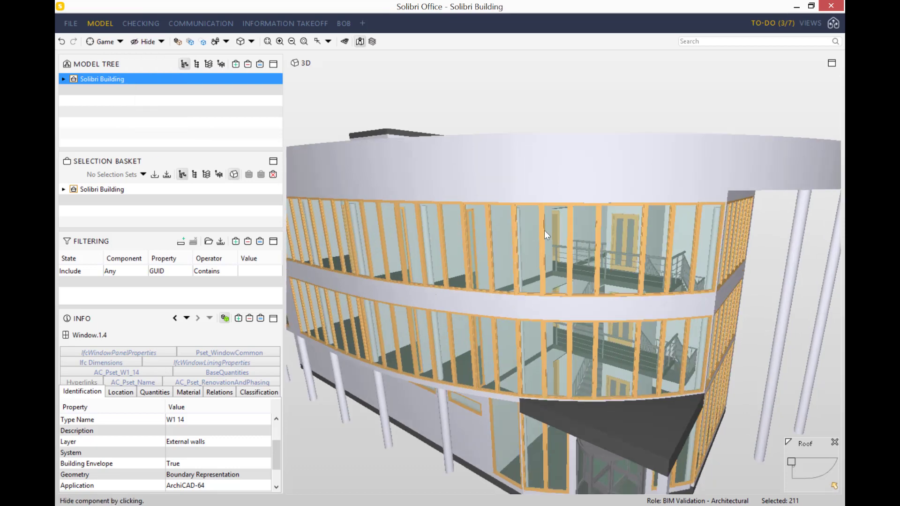
pyautogui.click(633, 410)
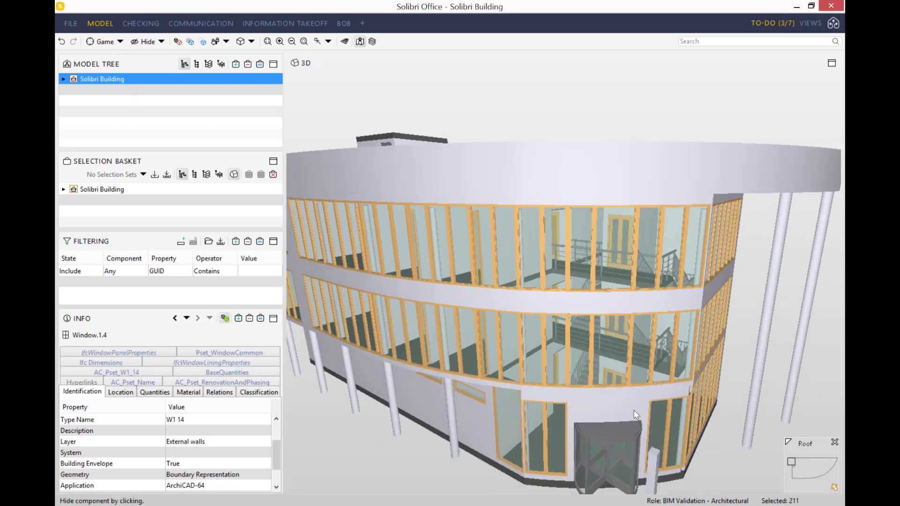
pyautogui.click(603, 305)
pyautogui.click(607, 317)
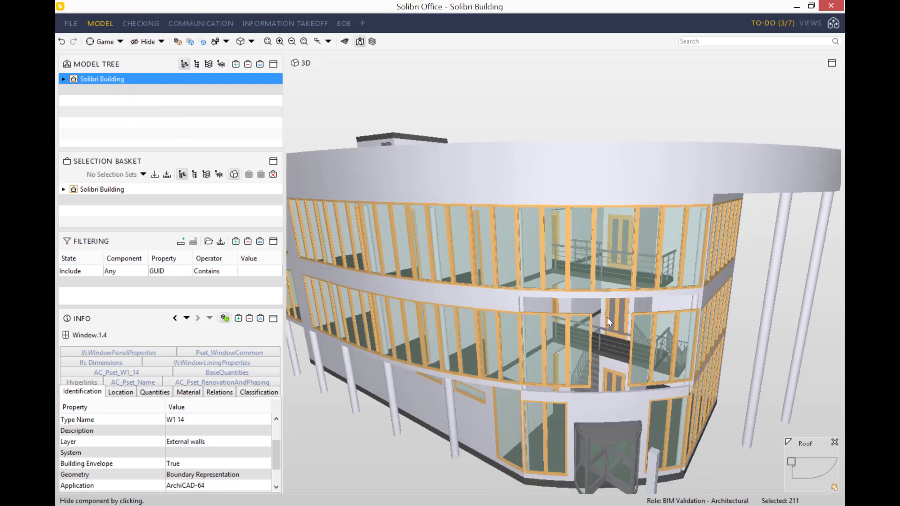
pyautogui.click(571, 321)
pyautogui.click(527, 330)
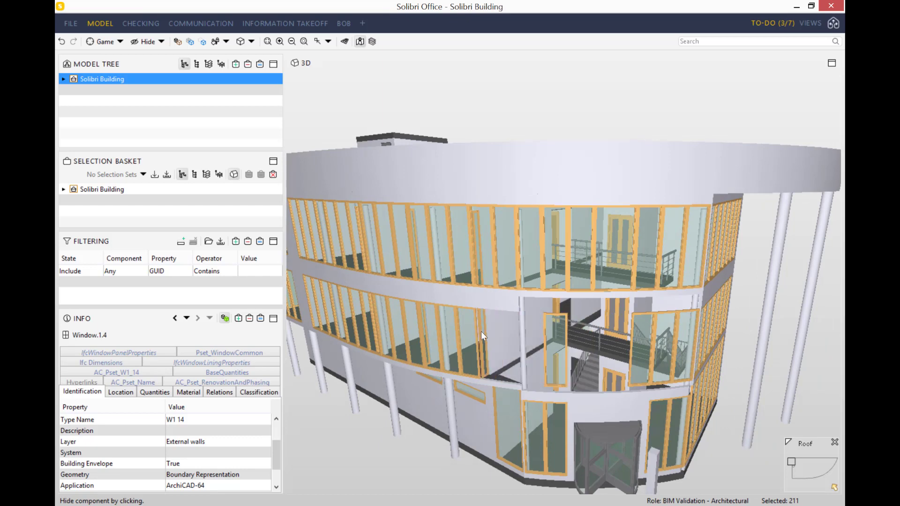
pyautogui.scroll(5, 539, 328)
pyautogui.scroll(-5, 570, 336)
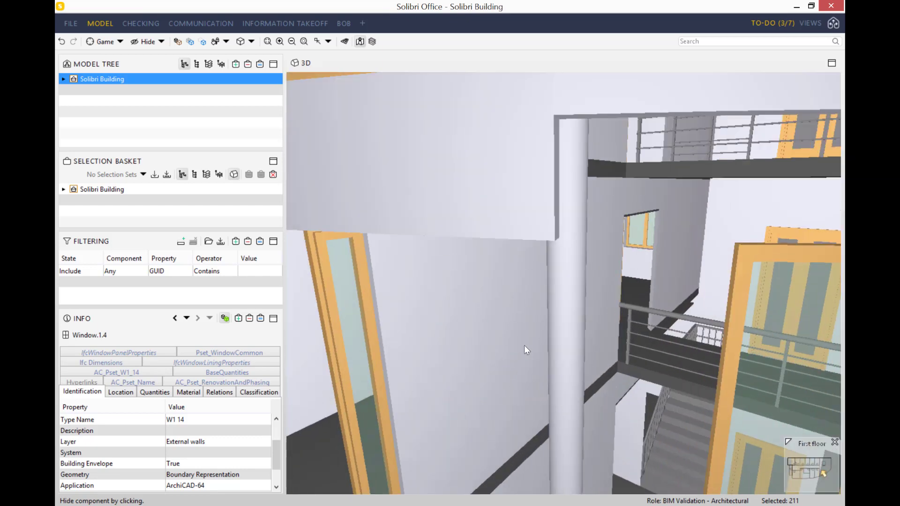
# Step: Switch to the Markup tool and draw a blue freehand outline around one second-floor facade window
pyautogui.click(161, 41)
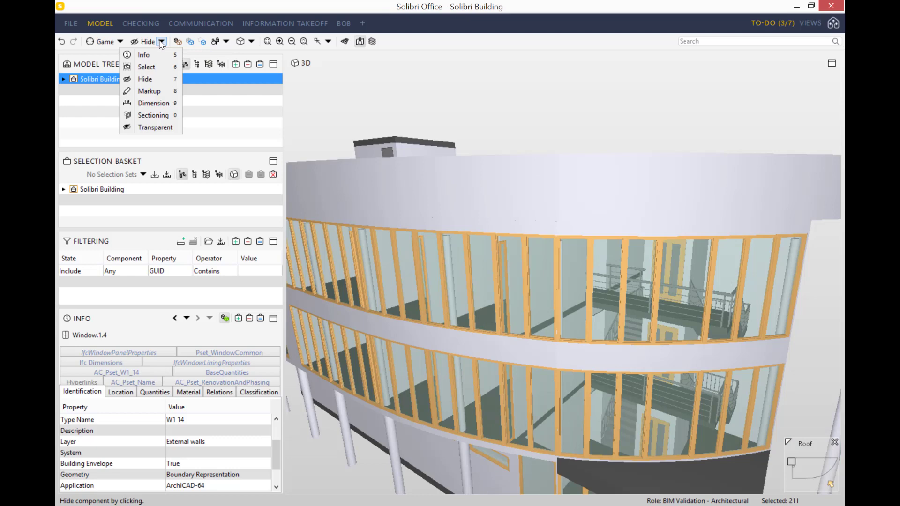
pyautogui.click(149, 91)
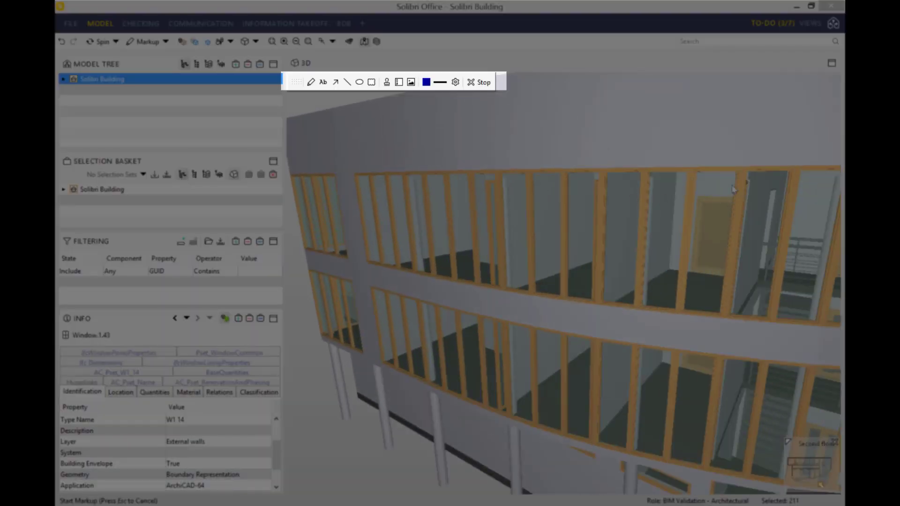
pyautogui.scroll(-2, 733, 189)
pyautogui.scroll(1, 737, 193)
pyautogui.scroll(-2, 738, 193)
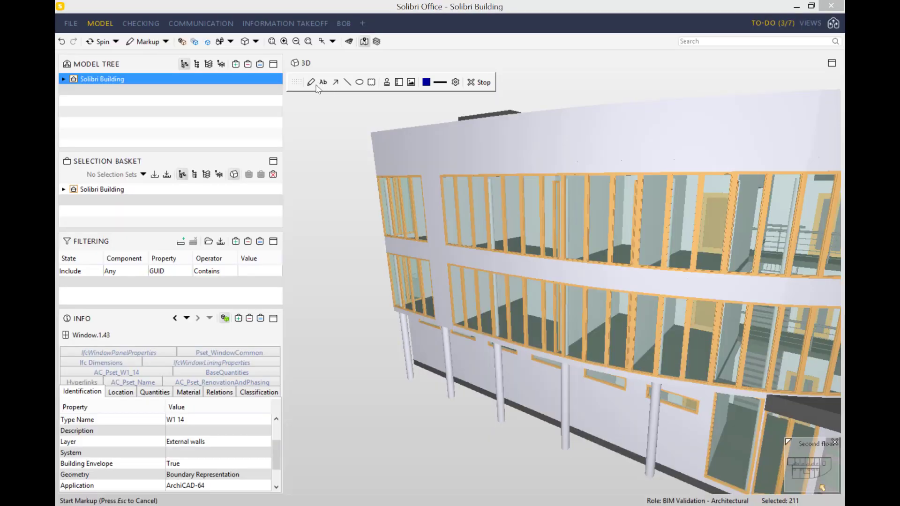
pyautogui.click(312, 83)
pyautogui.scroll(5, 780, 243)
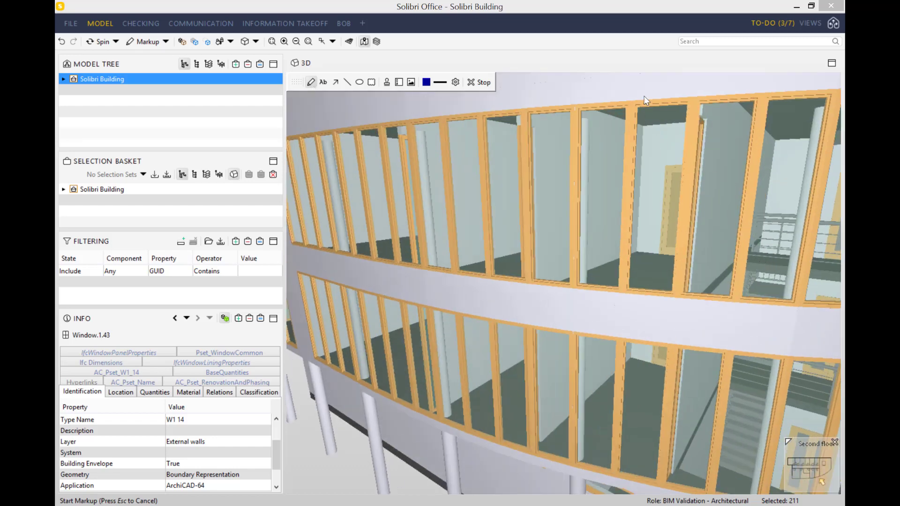
pyautogui.moveTo(621, 88); pyautogui.dragTo(572, 213)
pyautogui.moveTo(600, 306); pyautogui.dragTo(647, 136)
pyautogui.moveTo(621, 91); pyautogui.dragTo(620, 89)
# Step: Add the text note "this window is too big" at the outlined window and draw an arrow from the note to the outline
pyautogui.click(323, 82)
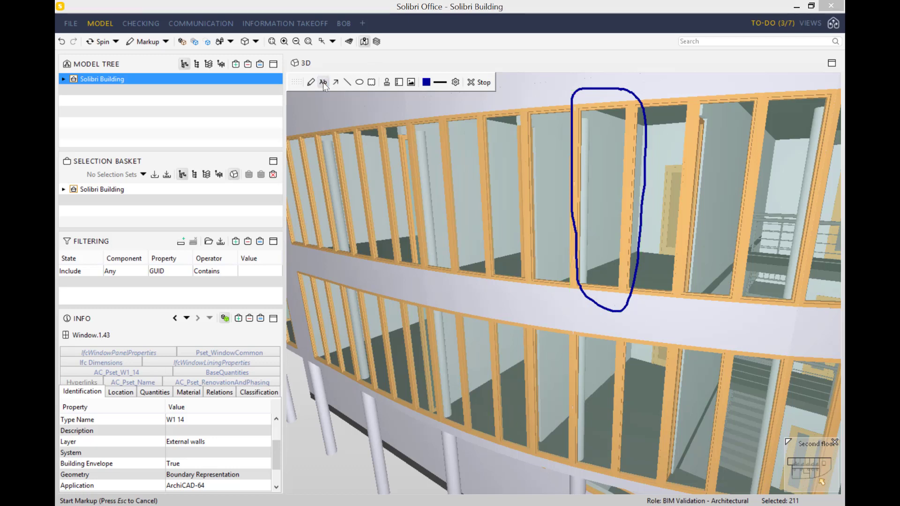
pyautogui.click(641, 184)
pyautogui.write('this window is too big')
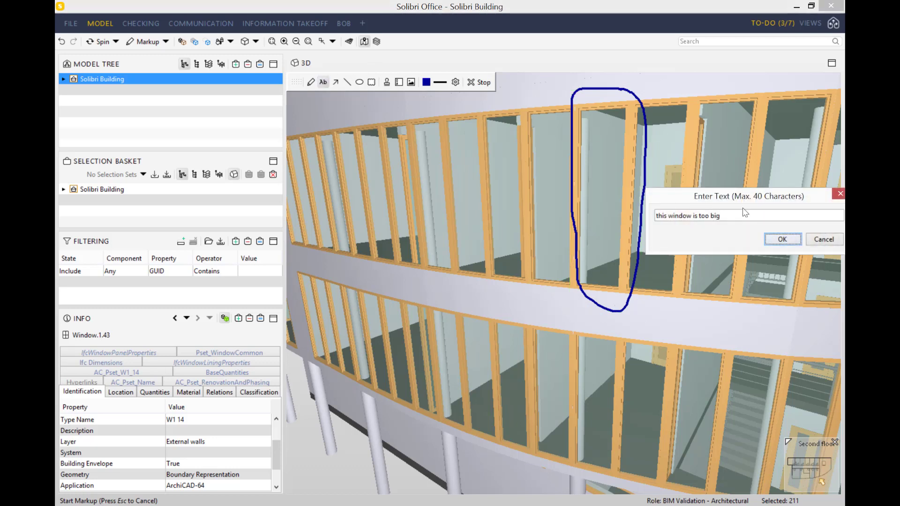
pyautogui.click(780, 239)
pyautogui.moveTo(699, 189); pyautogui.dragTo(756, 235)
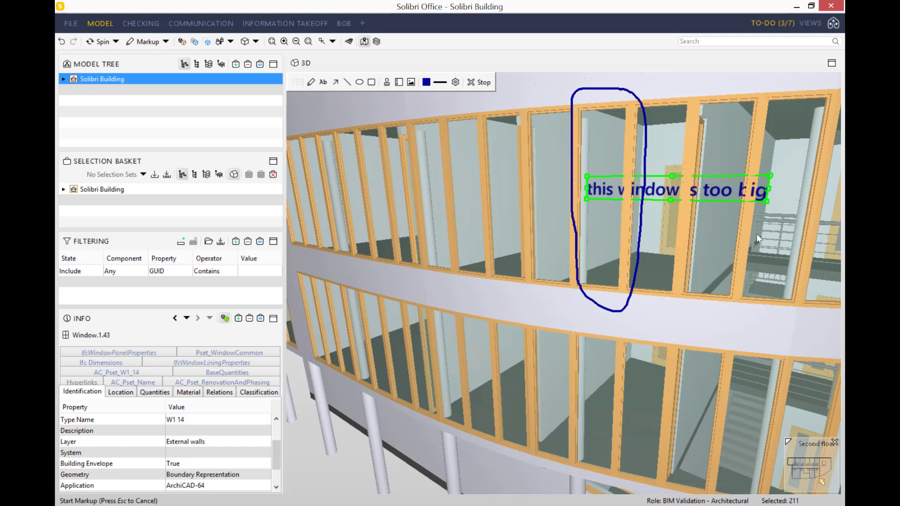
pyautogui.click(335, 83)
pyautogui.moveTo(708, 179); pyautogui.dragTo(643, 144)
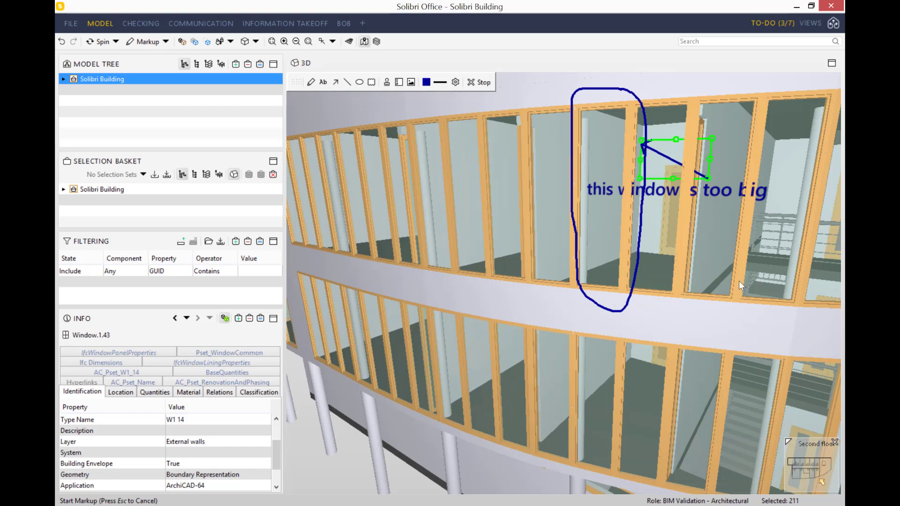
# Step: Insert logo.jpg from the Desktop as an image markup with a height of 200 mm on the wall above the second-floor windows
pyautogui.scroll(-5, 763, 319)
pyautogui.moveTo(768, 323); pyautogui.dragTo(680, 394)
pyautogui.moveTo(680, 394); pyautogui.dragTo(755, 316, button='middle')
pyautogui.scroll(2, 752, 323)
pyautogui.scroll(-4, 728, 327)
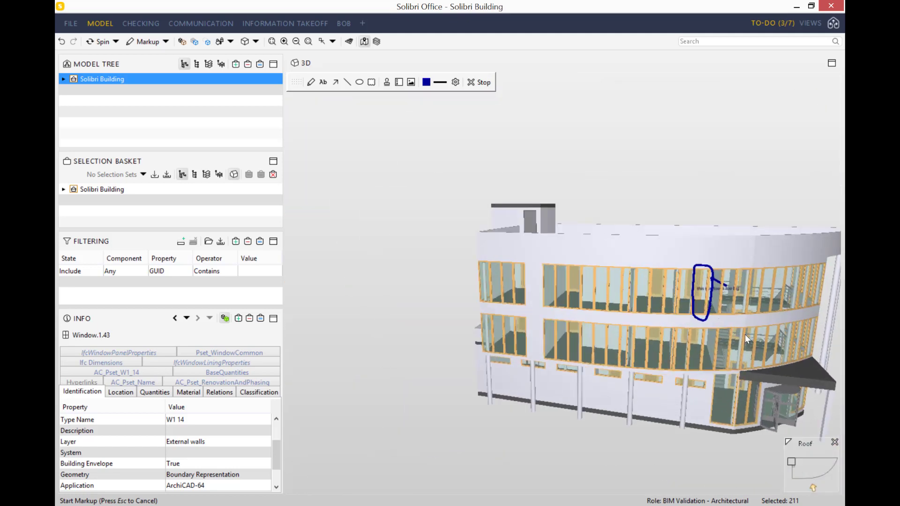
pyautogui.scroll(3, 745, 335)
pyautogui.click(412, 84)
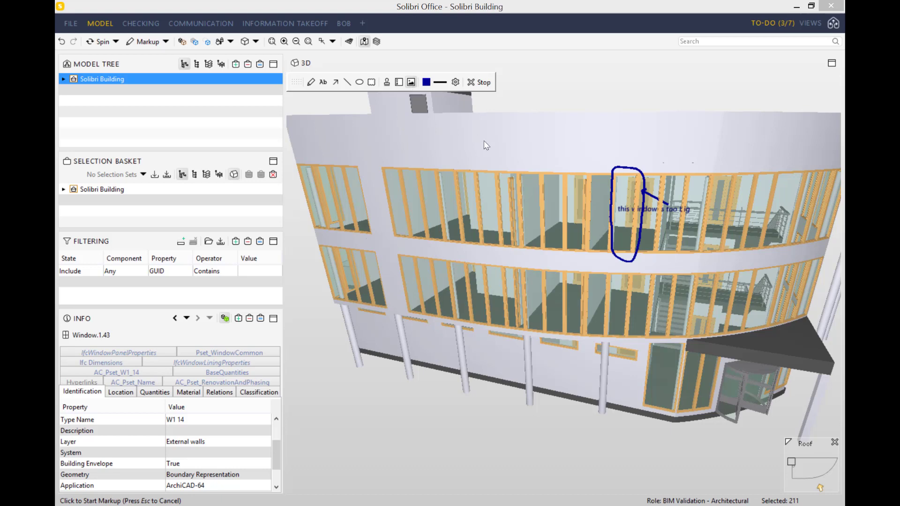
pyautogui.click(409, 81)
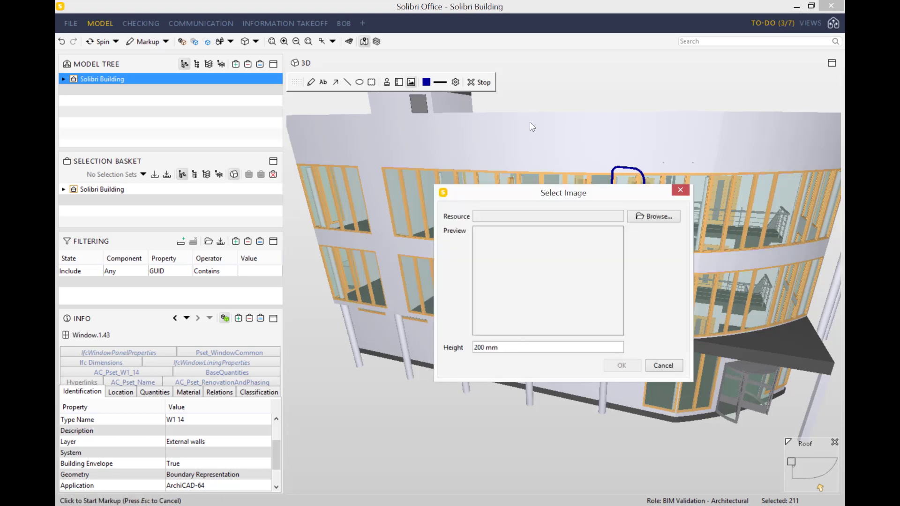
pyautogui.click(654, 216)
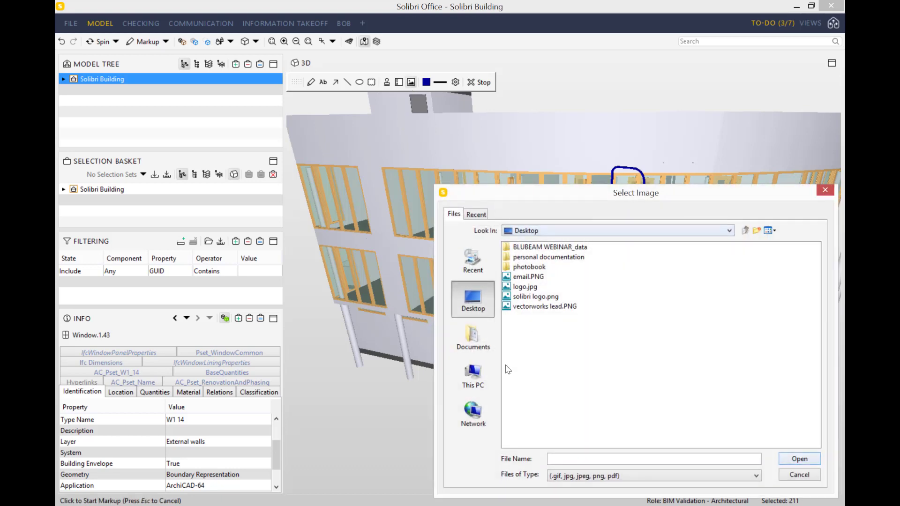
pyautogui.click(526, 287)
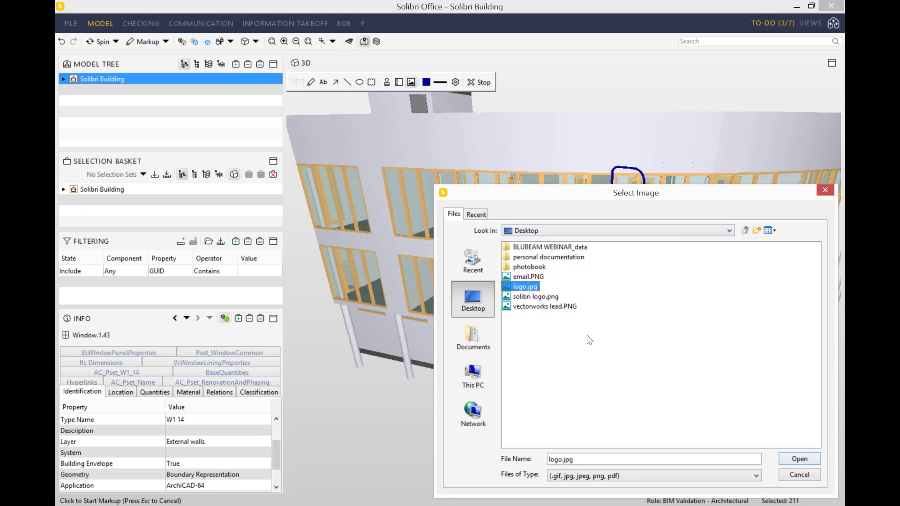
pyautogui.click(810, 458)
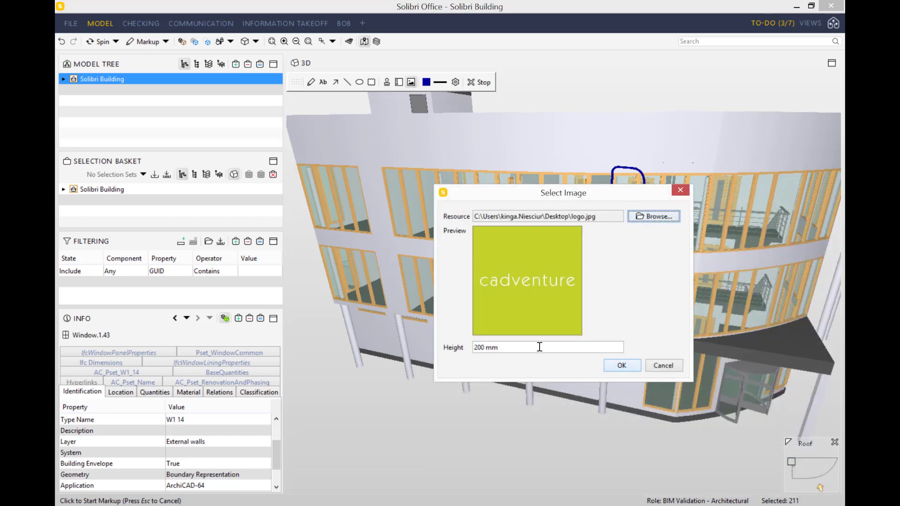
pyautogui.press('Tab')
pyautogui.click(621, 366)
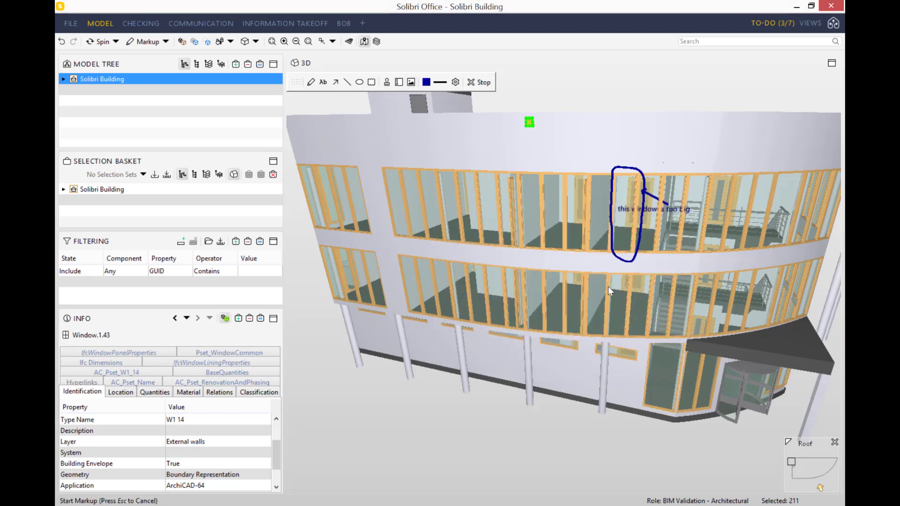
# Step: Enlarge the logo image on the upper facade wall and check the markups with the whole front in view
pyautogui.scroll(3, 568, 160)
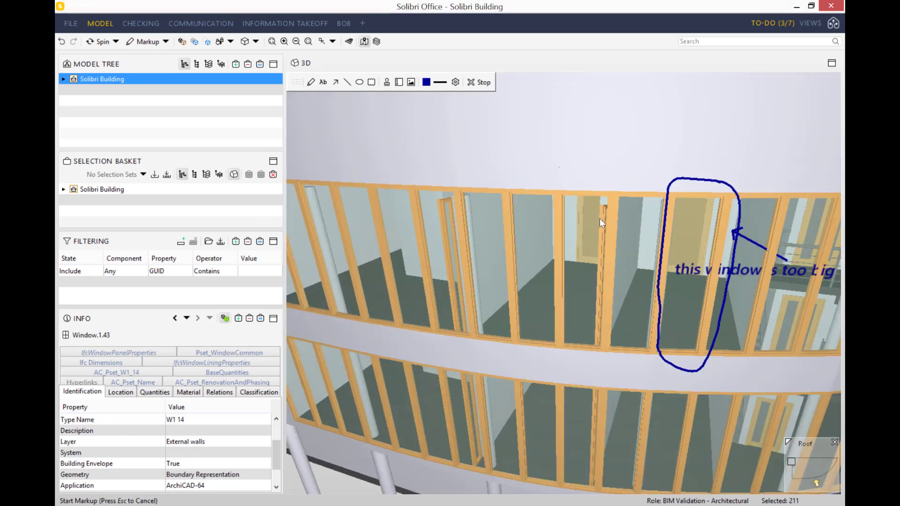
pyautogui.scroll(-4, 600, 218)
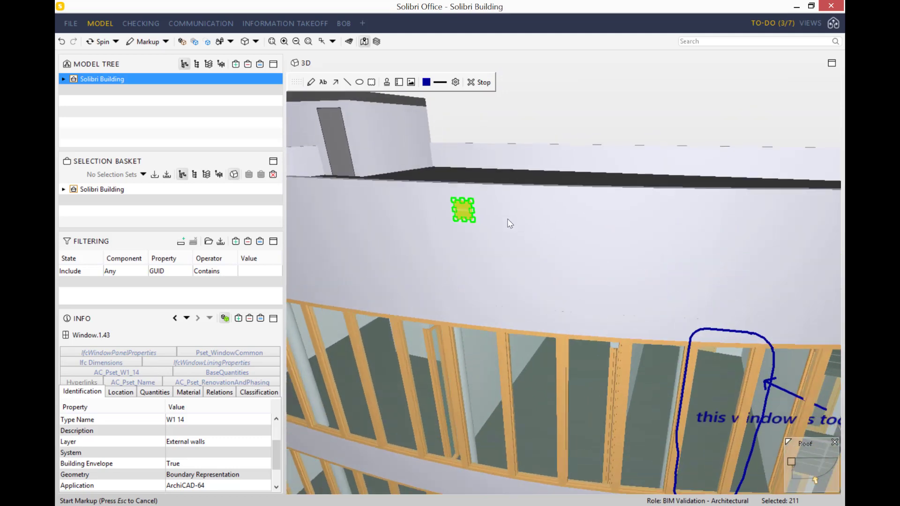
pyautogui.moveTo(474, 221); pyautogui.dragTo(582, 258)
pyautogui.scroll(-4, 614, 273)
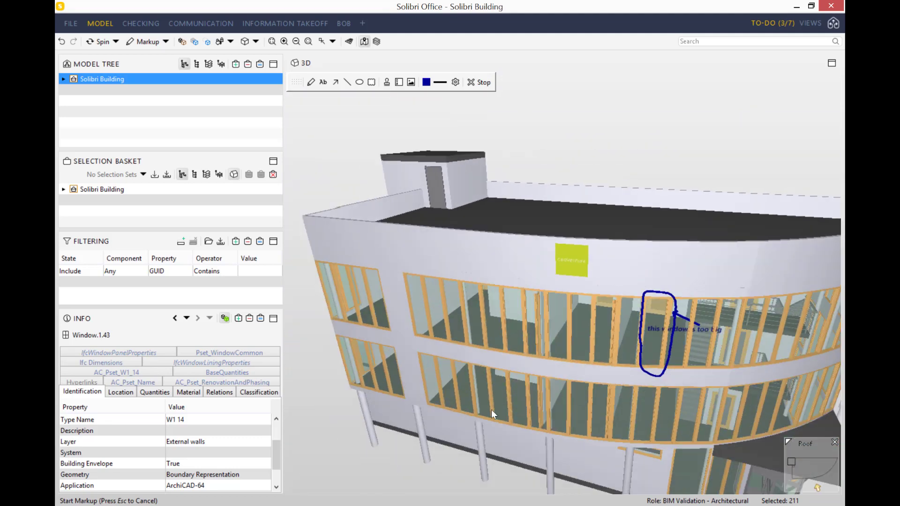
pyautogui.scroll(-2, 564, 387)
pyautogui.moveTo(656, 434); pyautogui.dragTo(633, 423, button='middle')
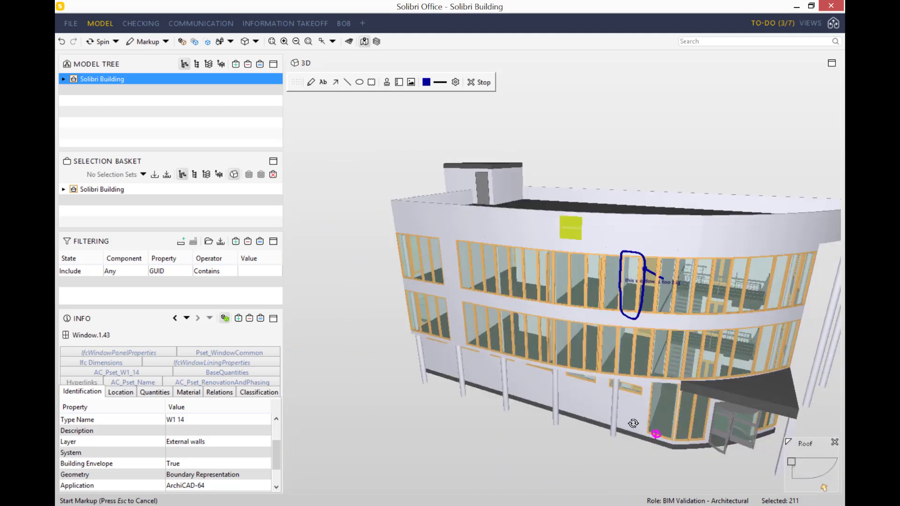
pyautogui.moveTo(634, 423)
pyautogui.mouseDown(button='middle')
pyautogui.moveTo(542, 422)
pyautogui.moveTo(440, 311)
pyautogui.moveTo(672, 294)
pyautogui.moveTo(640, 394)
pyautogui.moveTo(588, 425)
pyautogui.moveTo(643, 424)
pyautogui.mouseUp(button='middle')
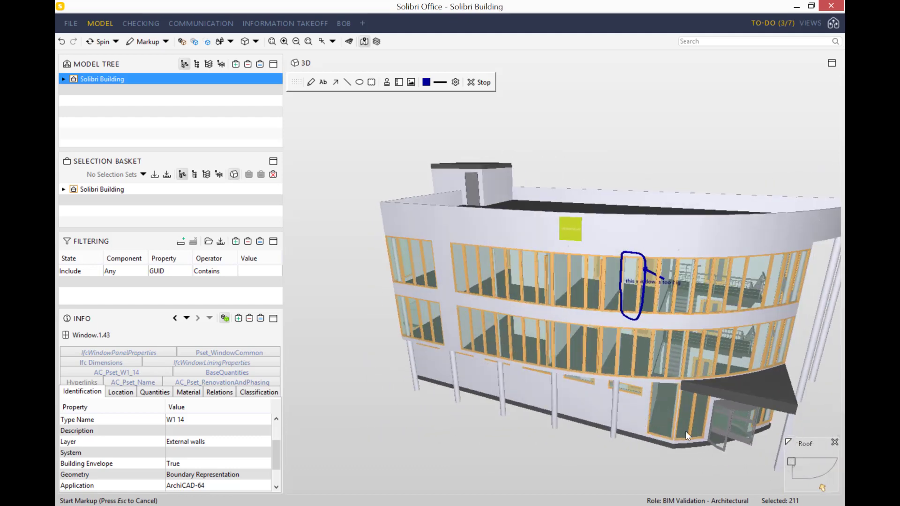
# Step: Stop the markup session, clear the markups from the model and return to the full-building view
pyautogui.click(487, 85)
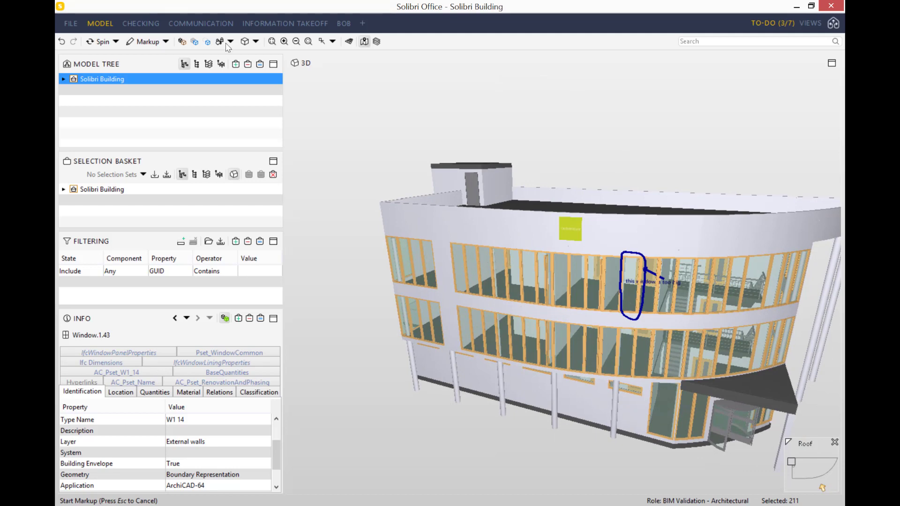
pyautogui.click(182, 41)
pyautogui.click(322, 43)
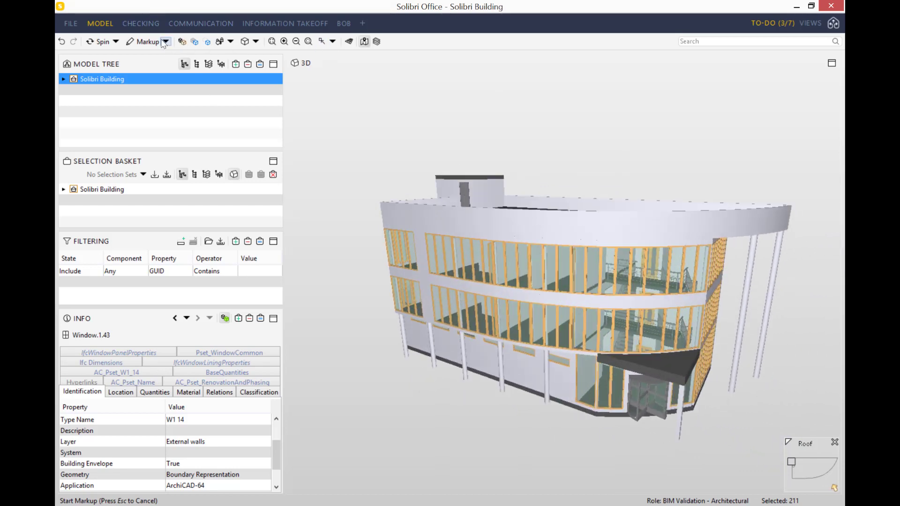
# Step: Dimension the width of a second-floor facade window between its vertical frame edges with the Dimension tool
pyautogui.click(165, 41)
pyautogui.click(163, 105)
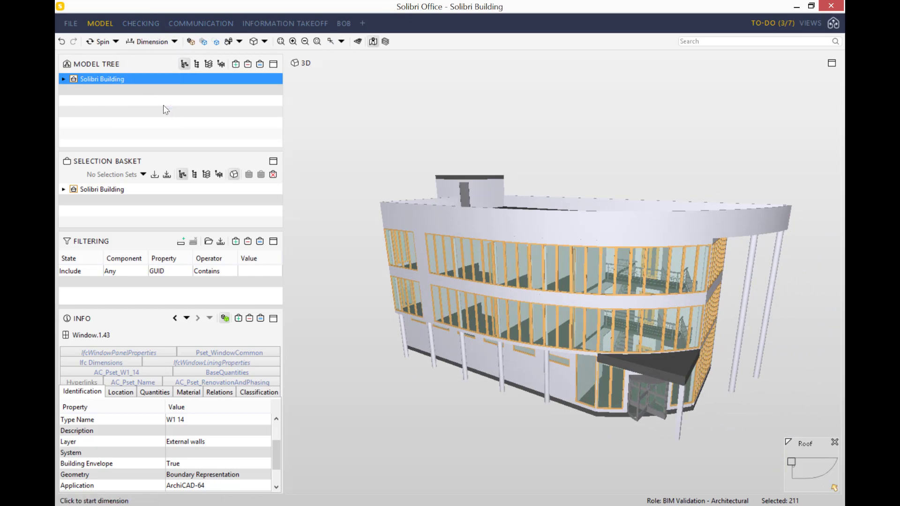
pyautogui.scroll(6, 459, 229)
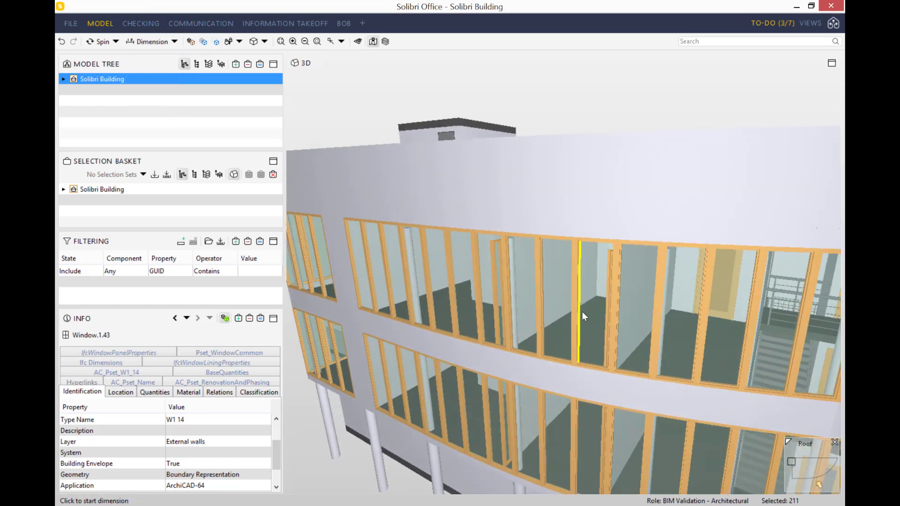
pyautogui.click(581, 311)
pyautogui.scroll(4, 698, 358)
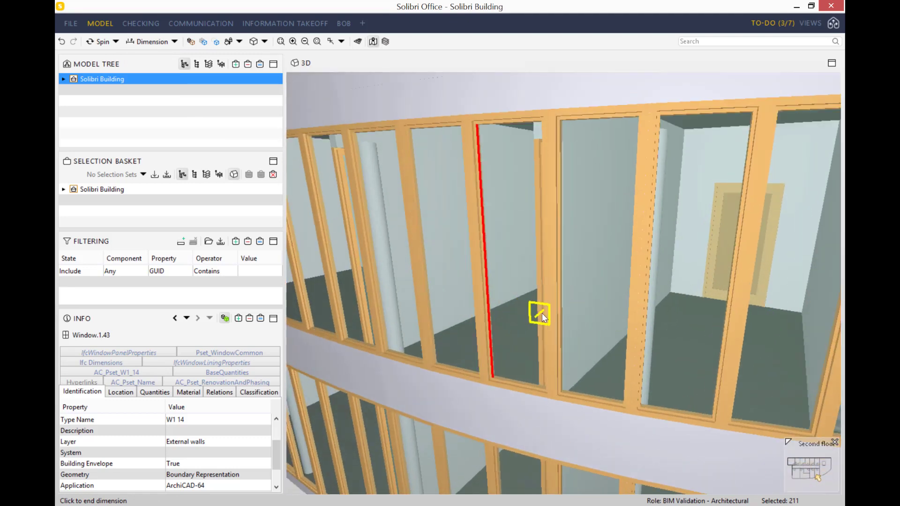
pyautogui.click(547, 312)
pyautogui.scroll(3, 539, 311)
pyautogui.scroll(2, 538, 310)
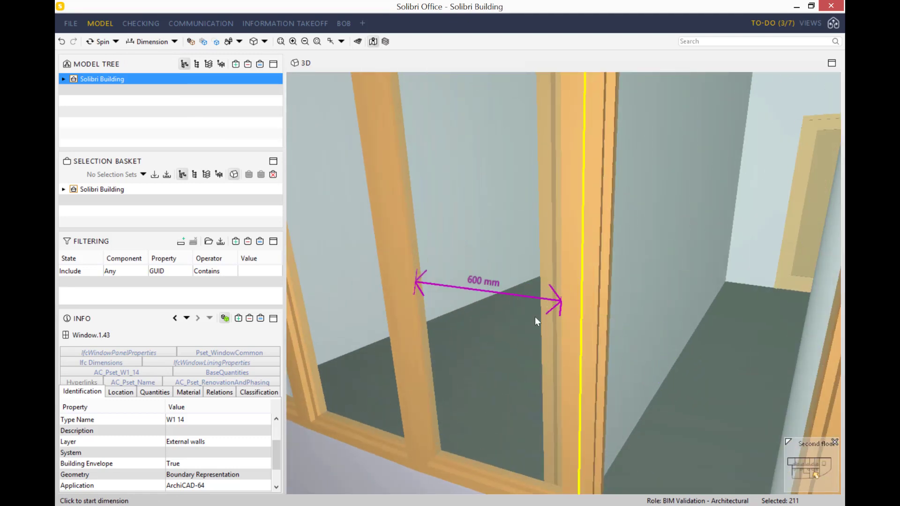
# Step: Dimension the height of the neighbouring second-floor window from its top frame edge to its bottom frame edge
pyautogui.scroll(-8, 552, 308)
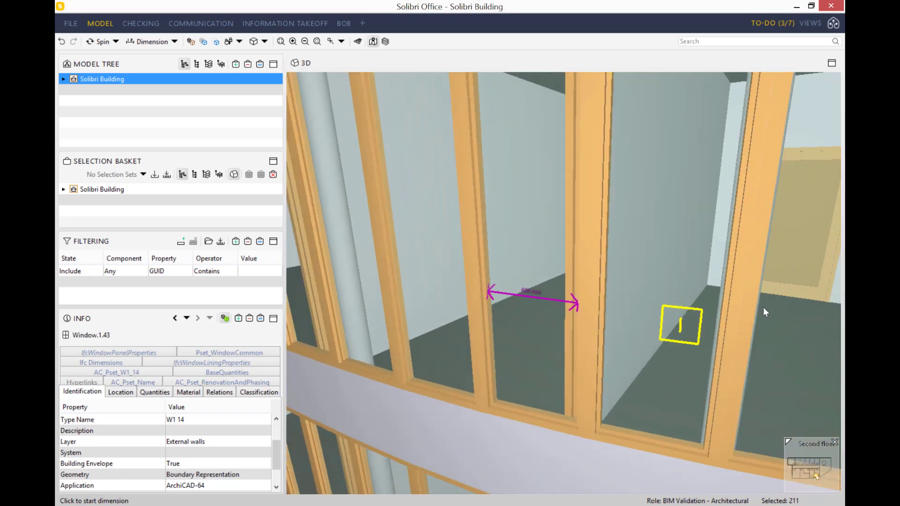
pyautogui.scroll(2, 715, 294)
pyautogui.scroll(1, 715, 295)
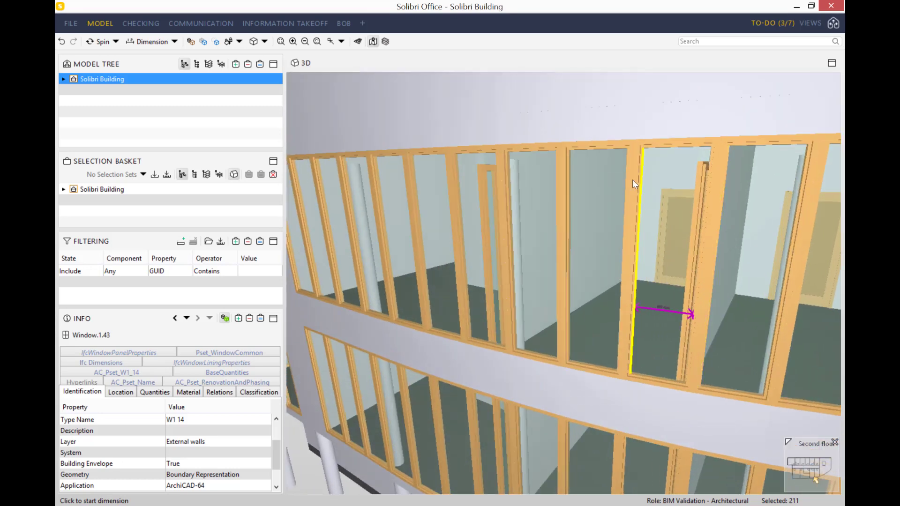
pyautogui.click(597, 149)
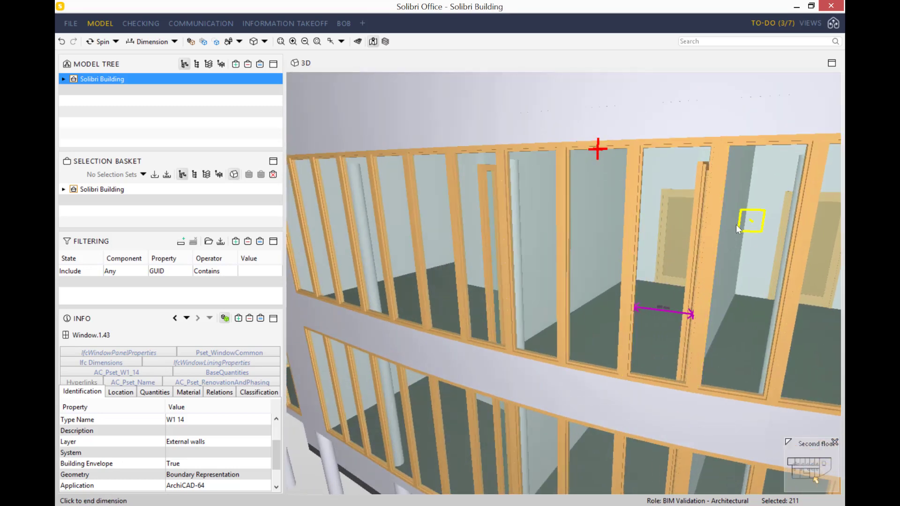
pyautogui.click(588, 371)
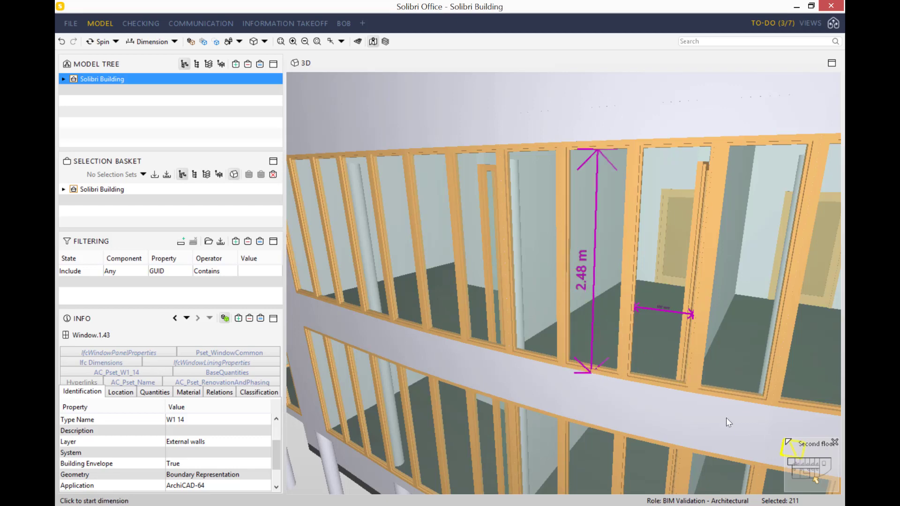
pyautogui.scroll(-4, 722, 373)
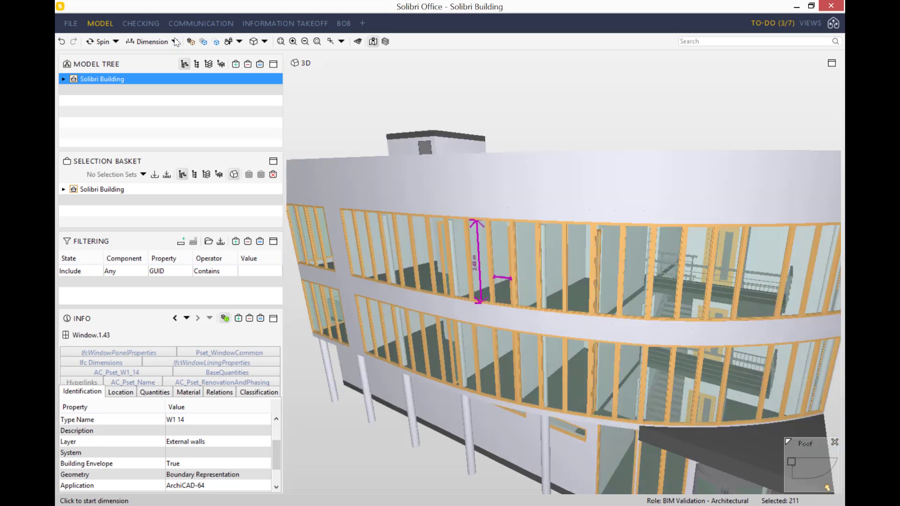
# Step: Create a section plane at the end of the upper front facade wall with the Sectioning tool and move it into the building
pyautogui.click(174, 42)
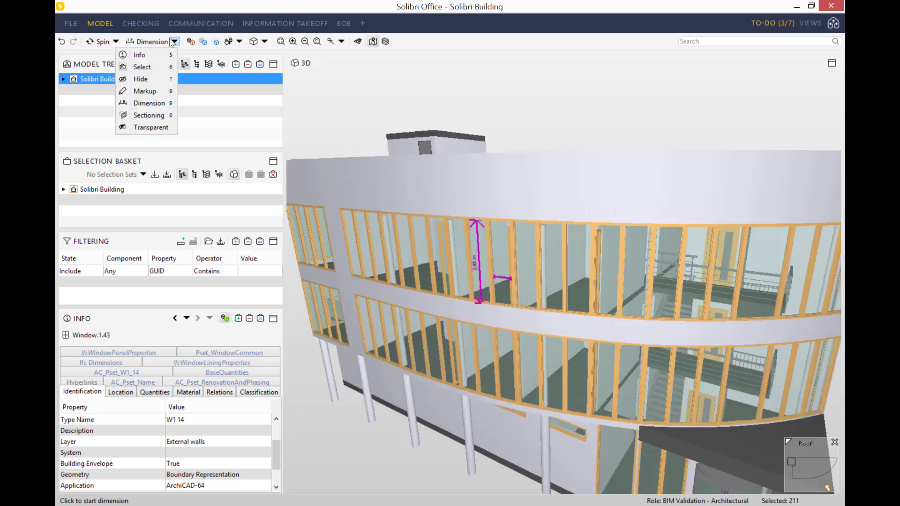
pyautogui.click(149, 115)
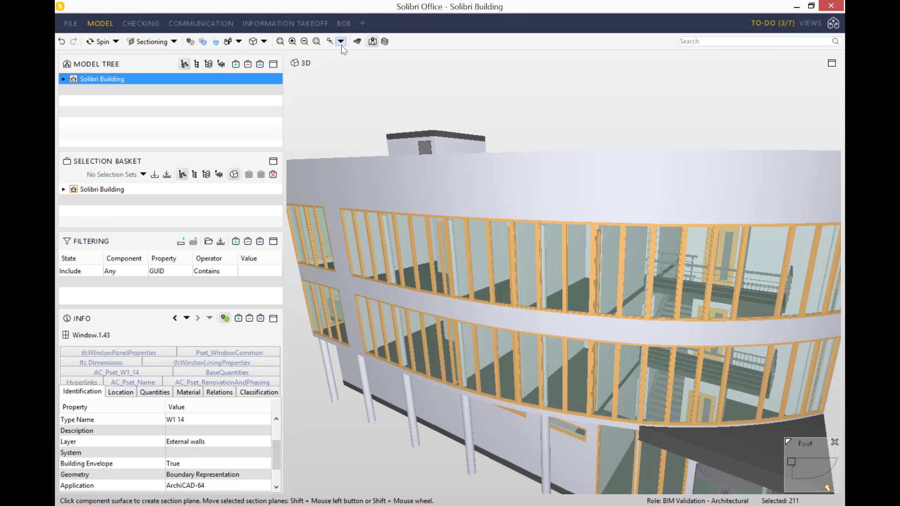
pyautogui.click(329, 42)
pyautogui.scroll(-3, 598, 348)
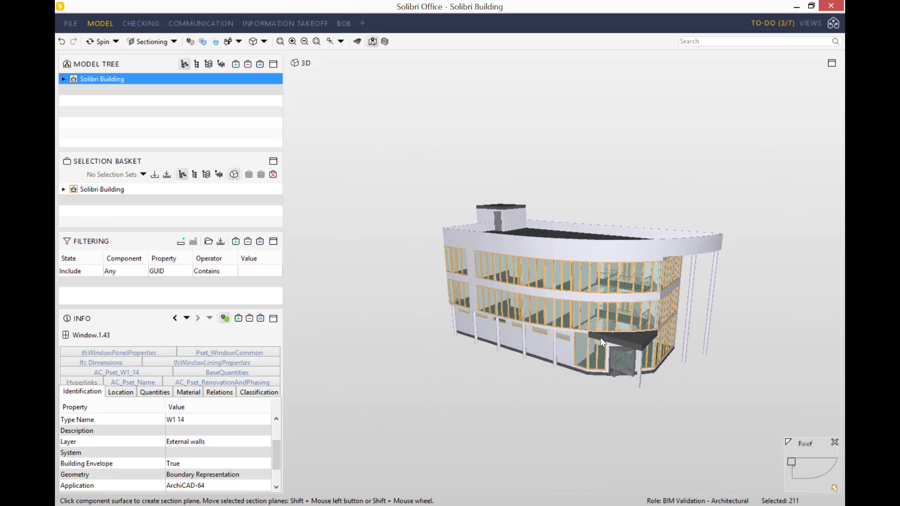
pyautogui.moveTo(558, 400); pyautogui.dragTo(536, 432)
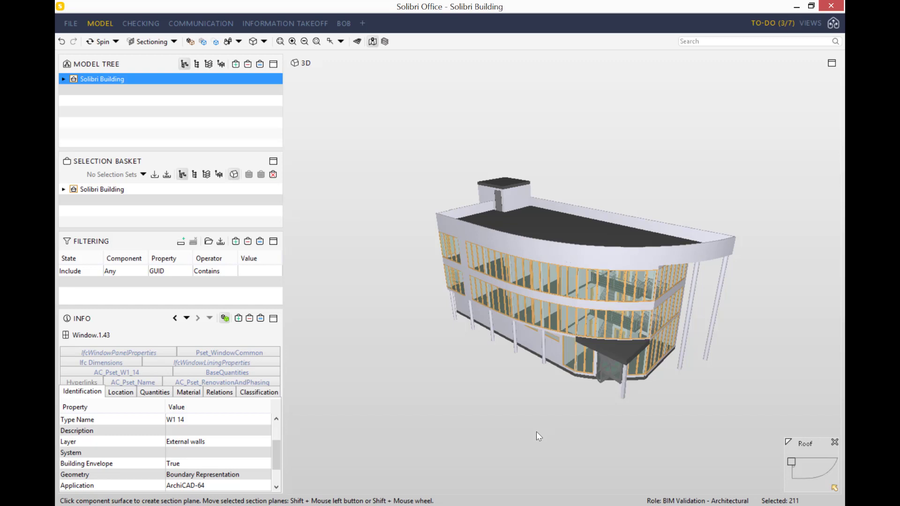
pyautogui.scroll(2, 544, 182)
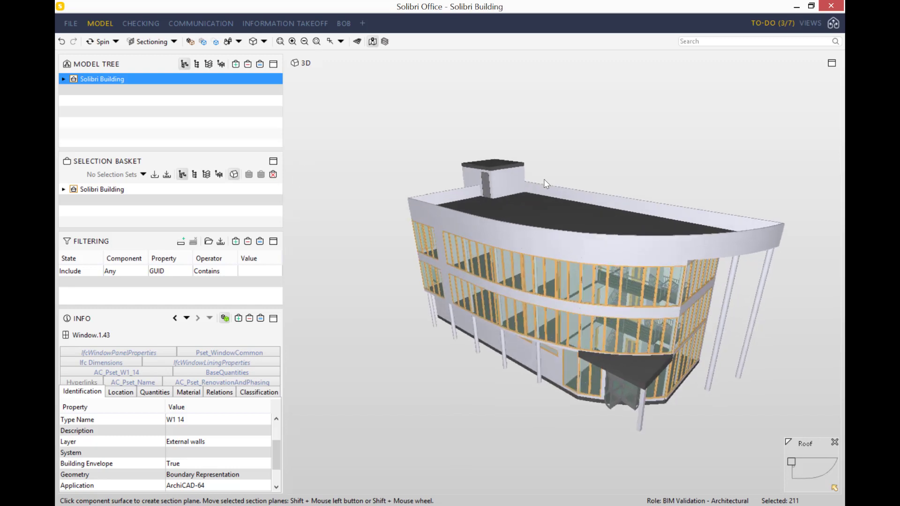
pyautogui.click(424, 208)
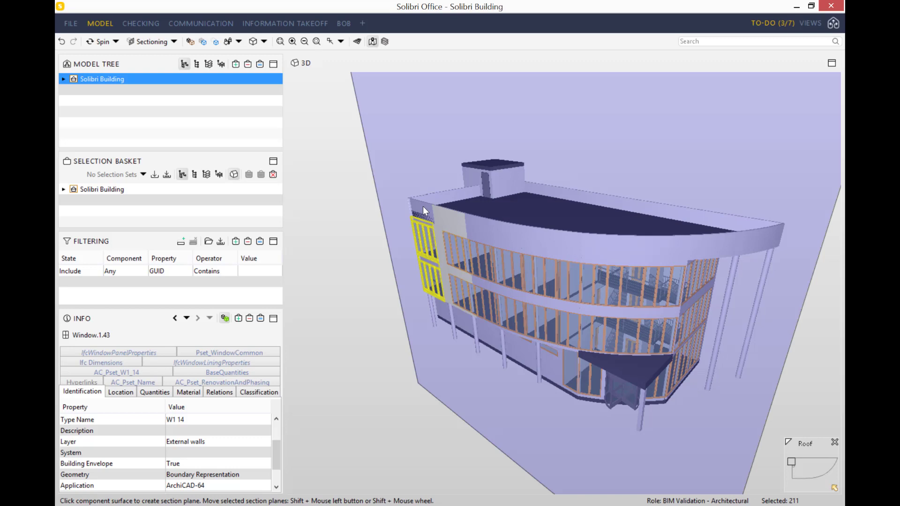
pyautogui.keyDown('shift'); pyautogui.scroll(-8, 422, 207); pyautogui.keyUp('shift')
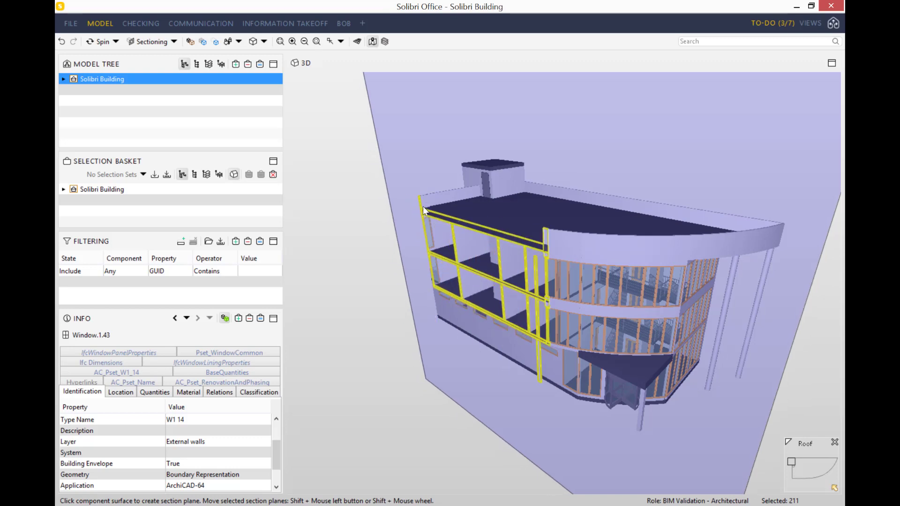
# Step: Examine the section plane from several sides and reset the model to remove the section cut
pyautogui.moveTo(401, 442); pyautogui.dragTo(655, 221)
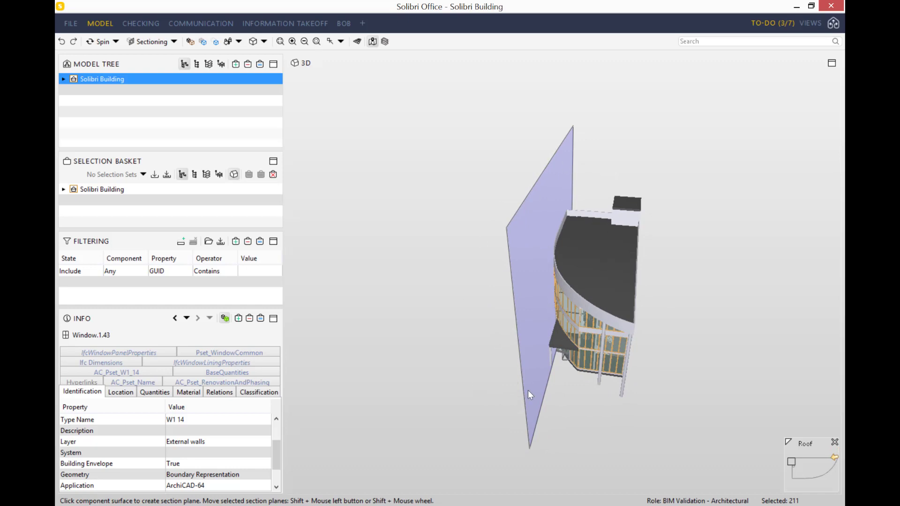
pyautogui.click(568, 289)
pyautogui.moveTo(628, 330); pyautogui.dragTo(532, 344)
pyautogui.moveTo(630, 328)
pyautogui.mouseDown()
pyautogui.moveTo(695, 342)
pyautogui.moveTo(661, 375)
pyautogui.moveTo(597, 395)
pyautogui.moveTo(586, 382)
pyautogui.moveTo(591, 369)
pyautogui.moveTo(488, 389)
pyautogui.moveTo(676, 400)
pyautogui.moveTo(668, 395)
pyautogui.moveTo(820, 362)
pyautogui.moveTo(592, 392)
pyautogui.moveTo(593, 356)
pyautogui.moveTo(722, 259)
pyautogui.moveTo(519, 352)
pyautogui.moveTo(374, 326)
pyautogui.moveTo(667, 348)
pyautogui.moveTo(687, 342)
pyautogui.moveTo(529, 351)
pyautogui.moveTo(764, 364)
pyautogui.moveTo(404, 230)
pyautogui.mouseUp()
pyautogui.click(190, 41)
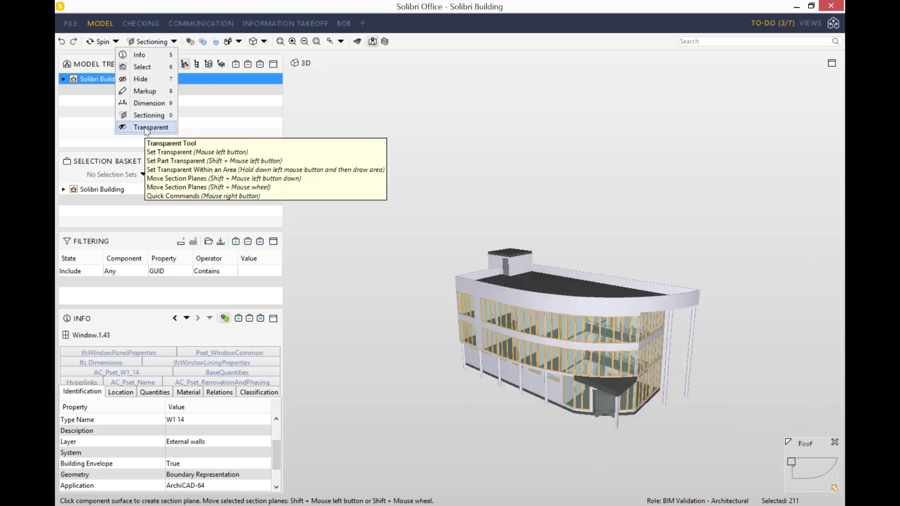
# Step: Make the curved upper facade wall above the second-floor windows see-through with the Transparent tool
pyautogui.click(145, 128)
pyautogui.scroll(4, 422, 387)
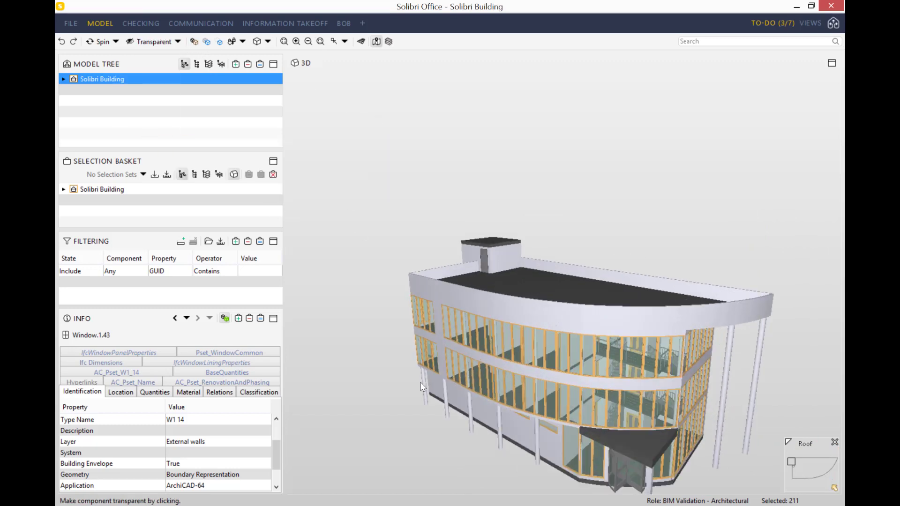
pyautogui.keyDown('shift'); pyautogui.scroll(-1, 421, 383); pyautogui.keyUp('shift')
pyautogui.keyDown('shift'); pyautogui.scroll(2, 421, 383); pyautogui.keyUp('shift')
pyautogui.keyDown('shift'); pyautogui.scroll(-5, 421, 383); pyautogui.keyUp('shift')
pyautogui.scroll(5, 421, 386)
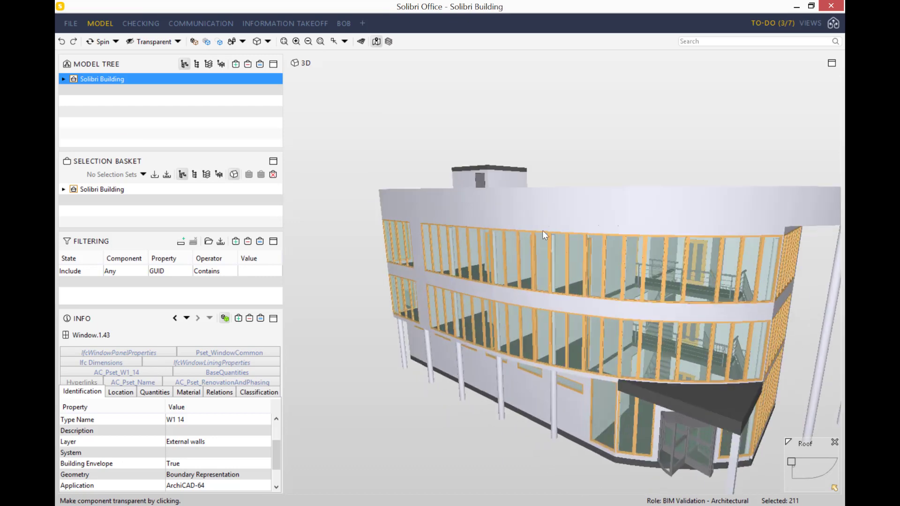
pyautogui.click(616, 217)
pyautogui.click(683, 224)
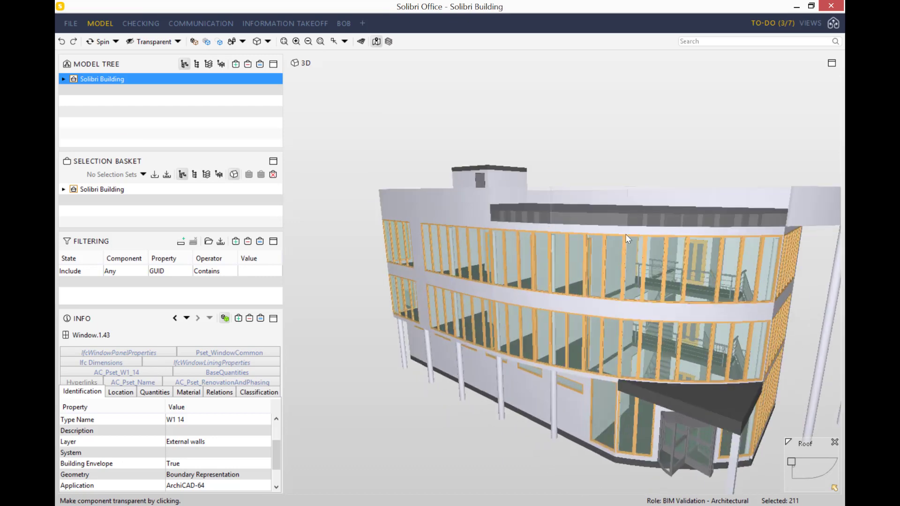
# Step: Make a run of adjacent second-floor facade windows transparent in front of the stair hall
pyautogui.click(580, 233)
pyautogui.click(608, 234)
pyautogui.click(604, 234)
pyautogui.scroll(5, 655, 284)
pyautogui.click(624, 314)
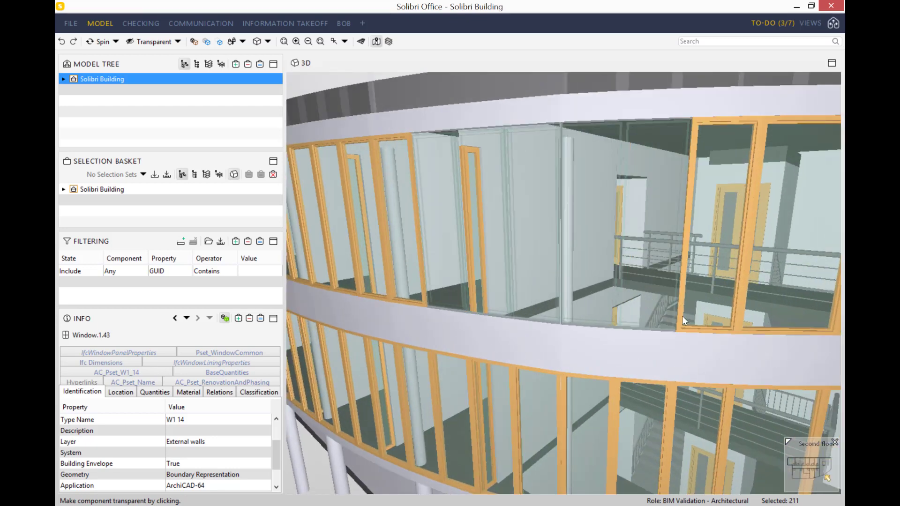
pyautogui.click(703, 318)
pyautogui.click(743, 319)
# Step: Make the curved wall band below the second-floor windows transparent and view the interior through it
pyautogui.scroll(3, 665, 369)
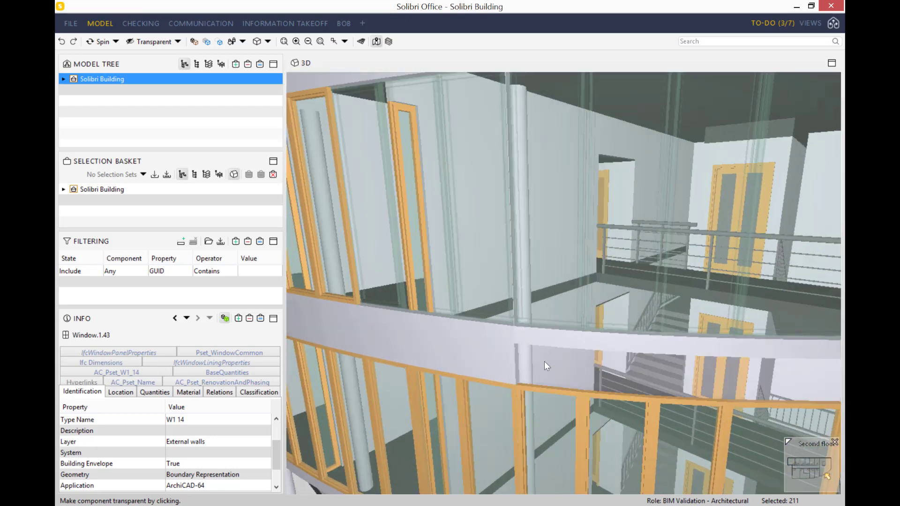
pyautogui.click(541, 342)
pyautogui.click(514, 358)
pyautogui.click(512, 355)
pyautogui.click(496, 330)
pyautogui.scroll(2, 634, 344)
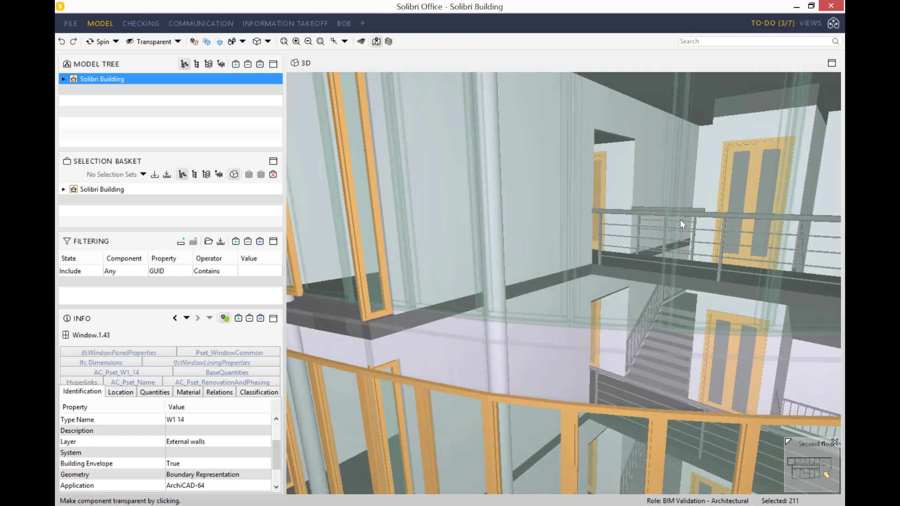
pyautogui.moveTo(542, 229); pyautogui.dragTo(572, 309, button='right')
pyautogui.scroll(-8, 537, 270)
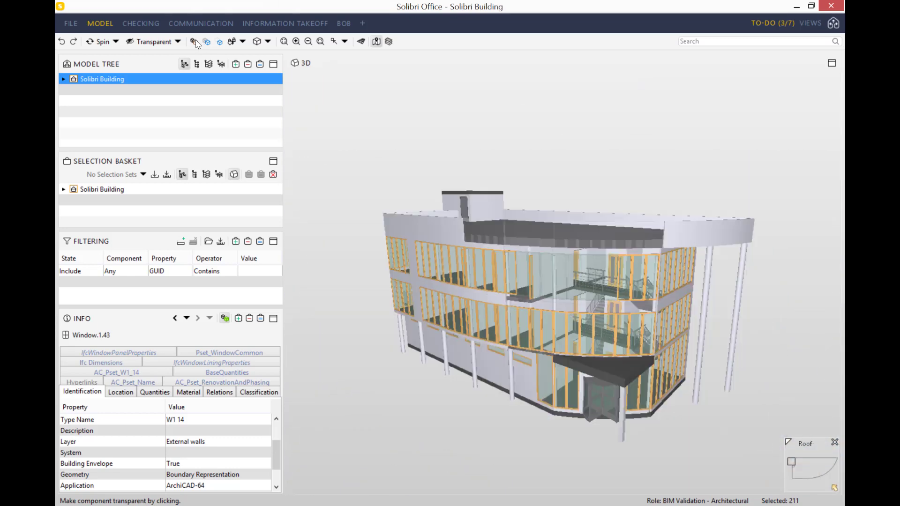
# Step: Reset the transparent components to normal display and switch back to the Info tool
pyautogui.click(195, 41)
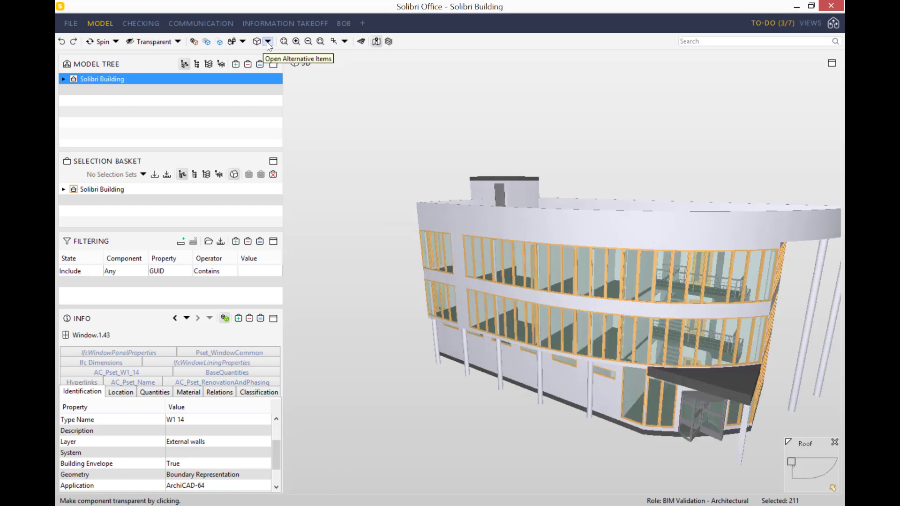
pyautogui.click(268, 42)
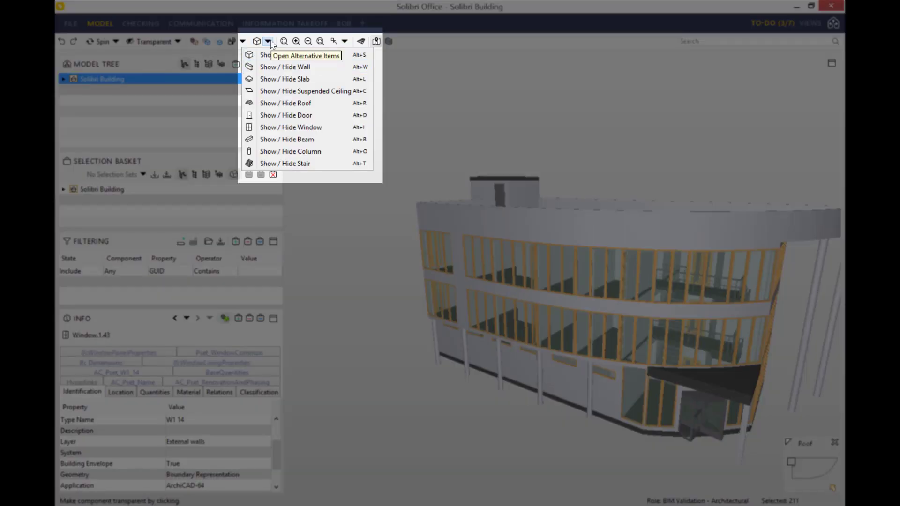
pyautogui.click(178, 42)
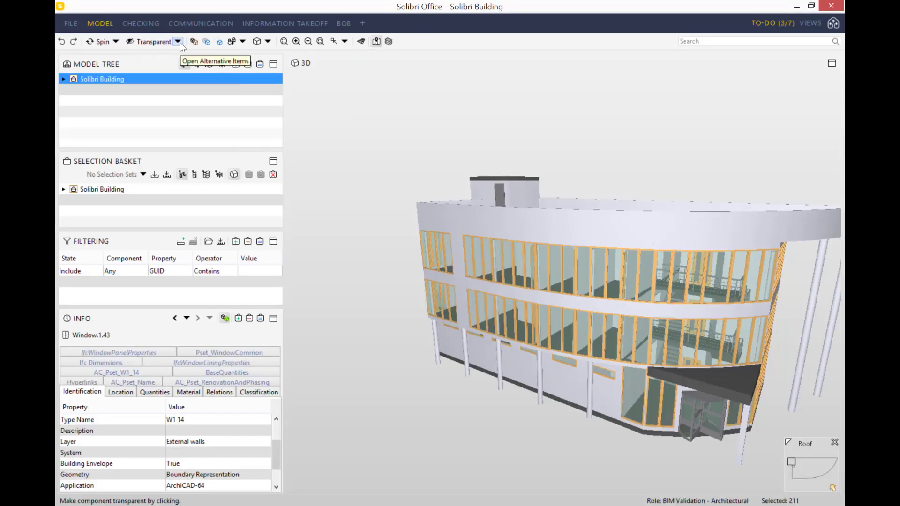
pyautogui.click(178, 42)
pyautogui.click(148, 55)
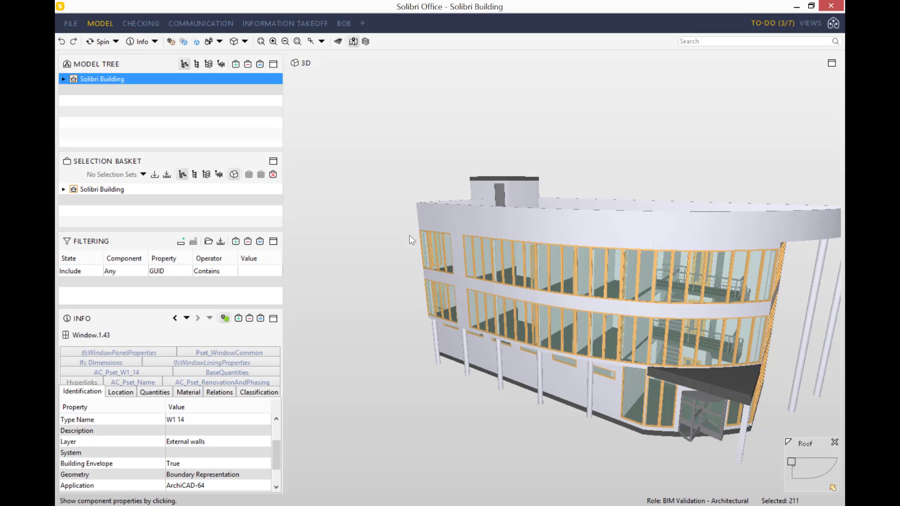
# Step: Hide all windows and roof components and view the opened-up building from above
pyautogui.click(245, 41)
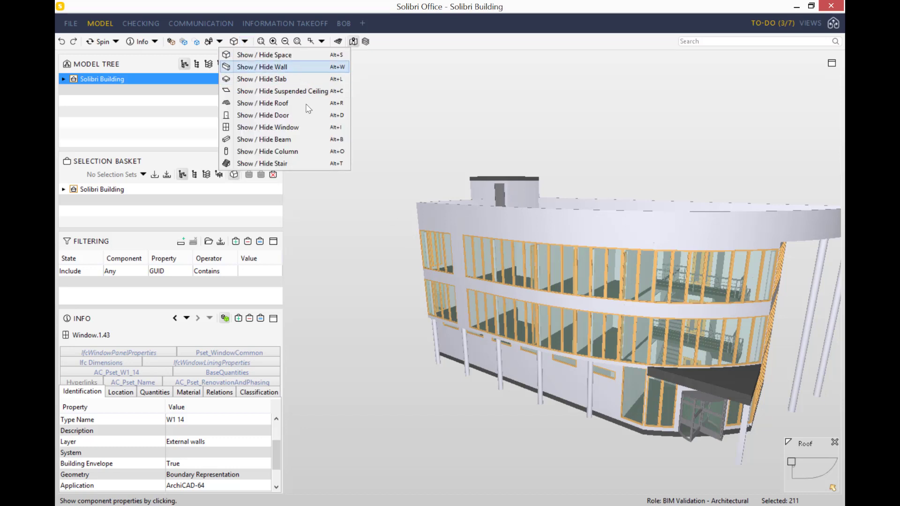
pyautogui.click(305, 128)
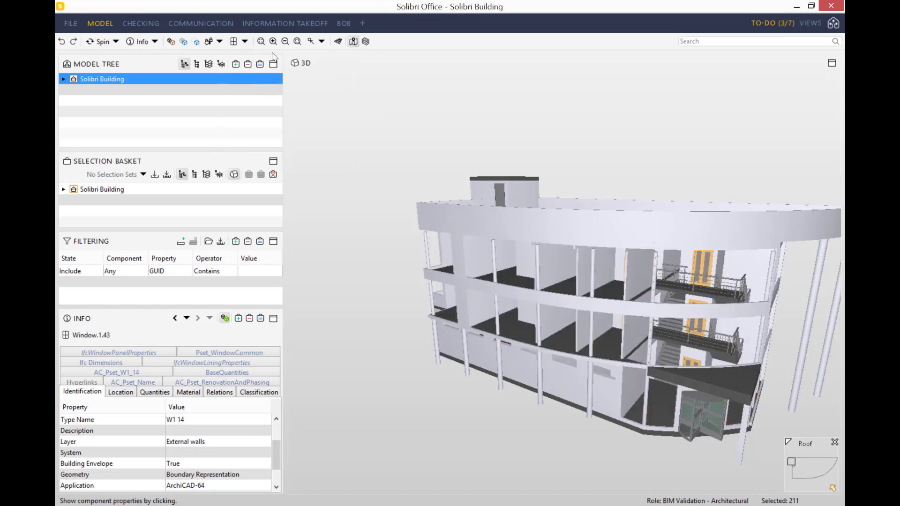
pyautogui.click(244, 41)
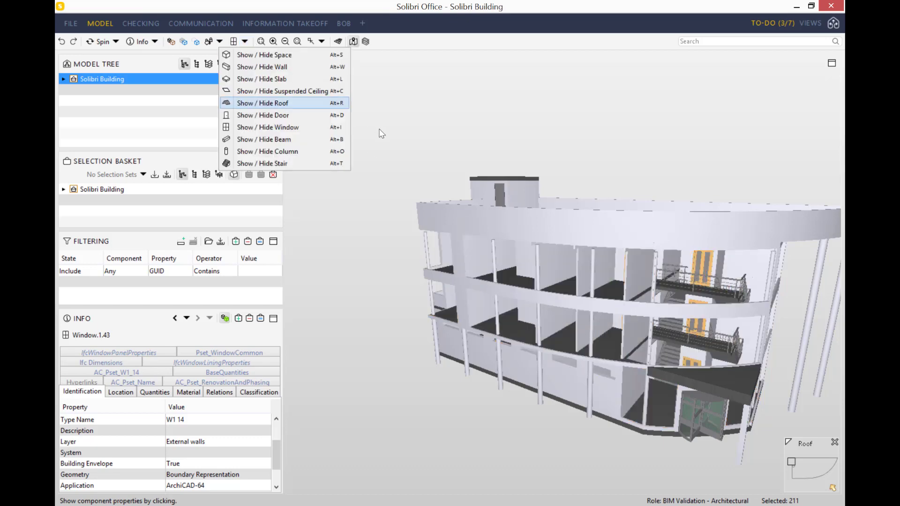
pyautogui.click(303, 102)
pyautogui.moveTo(614, 201); pyautogui.dragTo(321, 149)
# Step: Show the roof and window components again and return to the full-building view
pyautogui.click(246, 41)
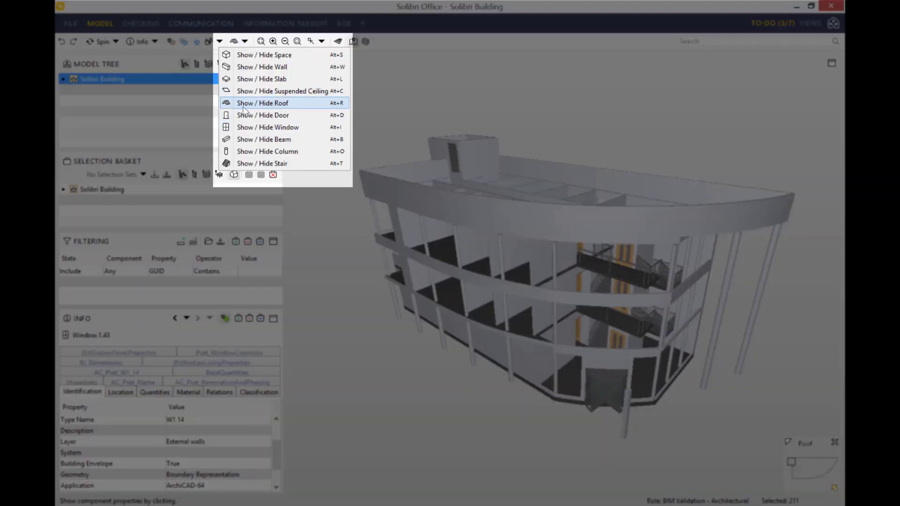
pyautogui.click(280, 104)
pyautogui.click(245, 42)
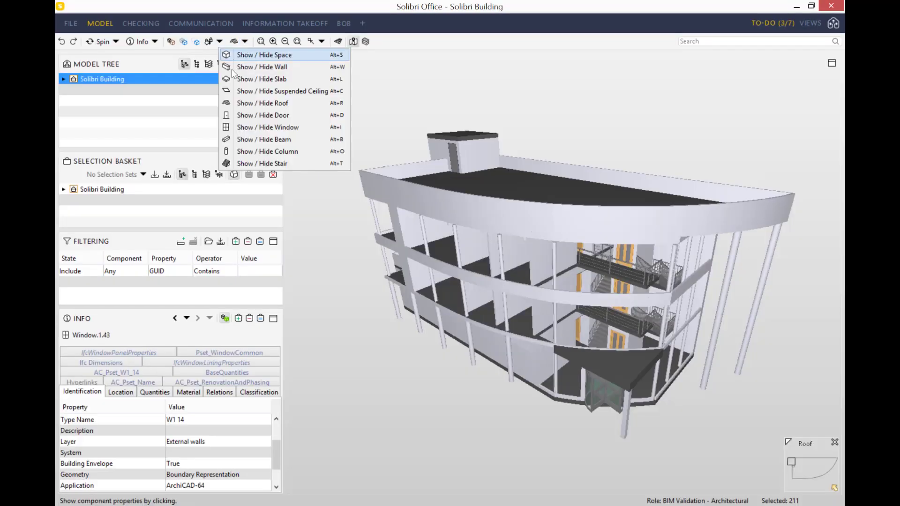
pyautogui.click(267, 127)
pyautogui.click(310, 42)
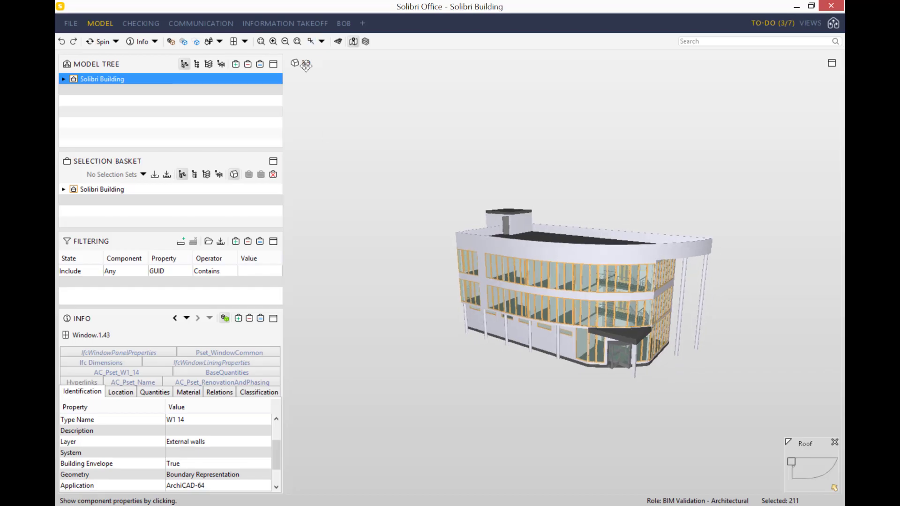
# Step: Toggle the 3D view's projection mode back and forth and compare how the whole building is displayed
pyautogui.scroll(2, 542, 413)
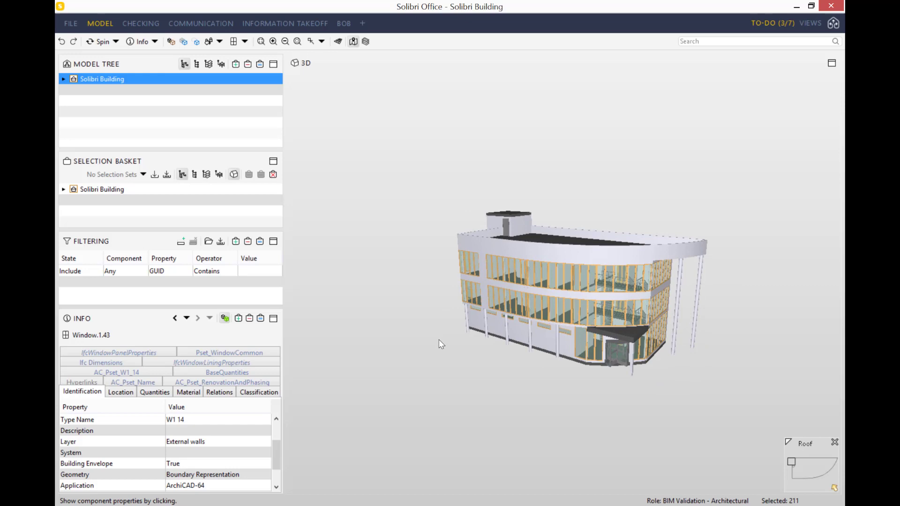
pyautogui.scroll(4, 438, 340)
pyautogui.scroll(1, 439, 340)
pyautogui.scroll(-4, 438, 339)
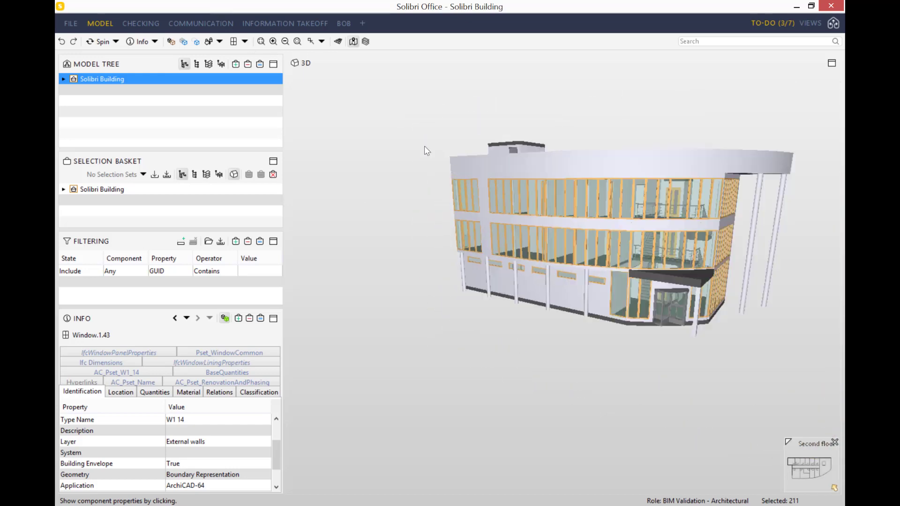
pyautogui.click(338, 41)
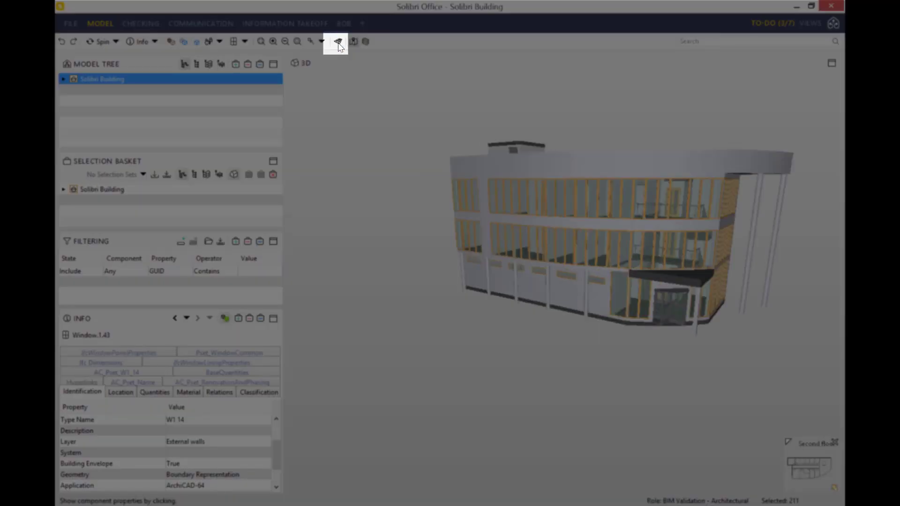
pyautogui.click(339, 43)
pyautogui.click(338, 42)
pyautogui.click(338, 42)
pyautogui.scroll(-1, 693, 373)
pyautogui.scroll(3, 689, 375)
pyautogui.scroll(-3, 685, 375)
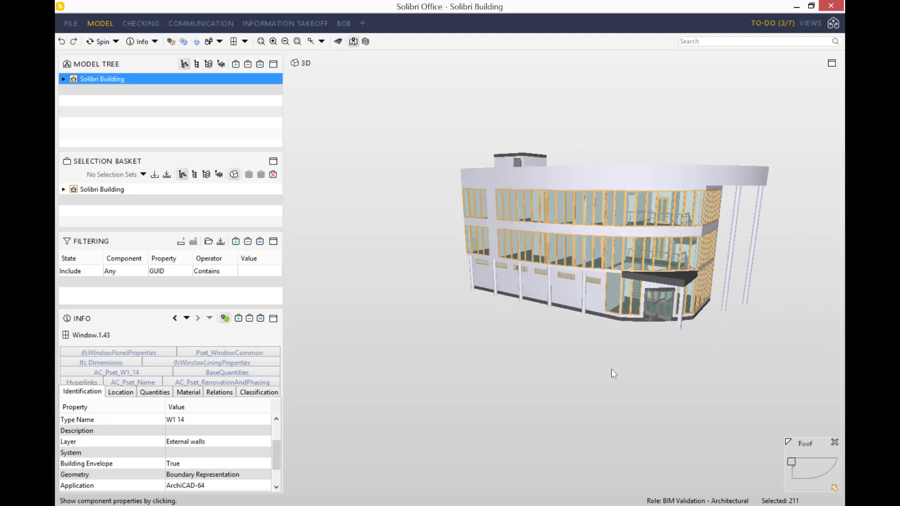